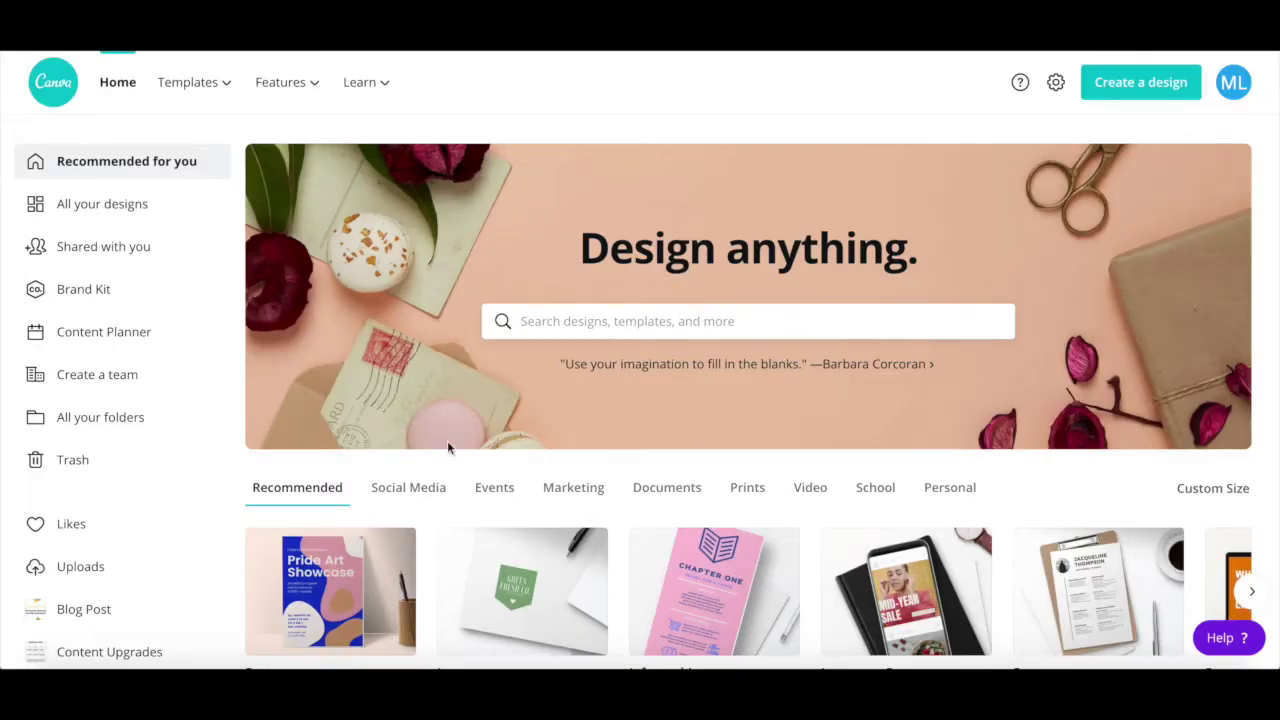
Step: Search 'ins' on the Canva home page and create a blank Instagram Post design
{"action": "scroll", "coordinate": [447, 440], "scroll_direction": "down", "scroll_amount": 1}
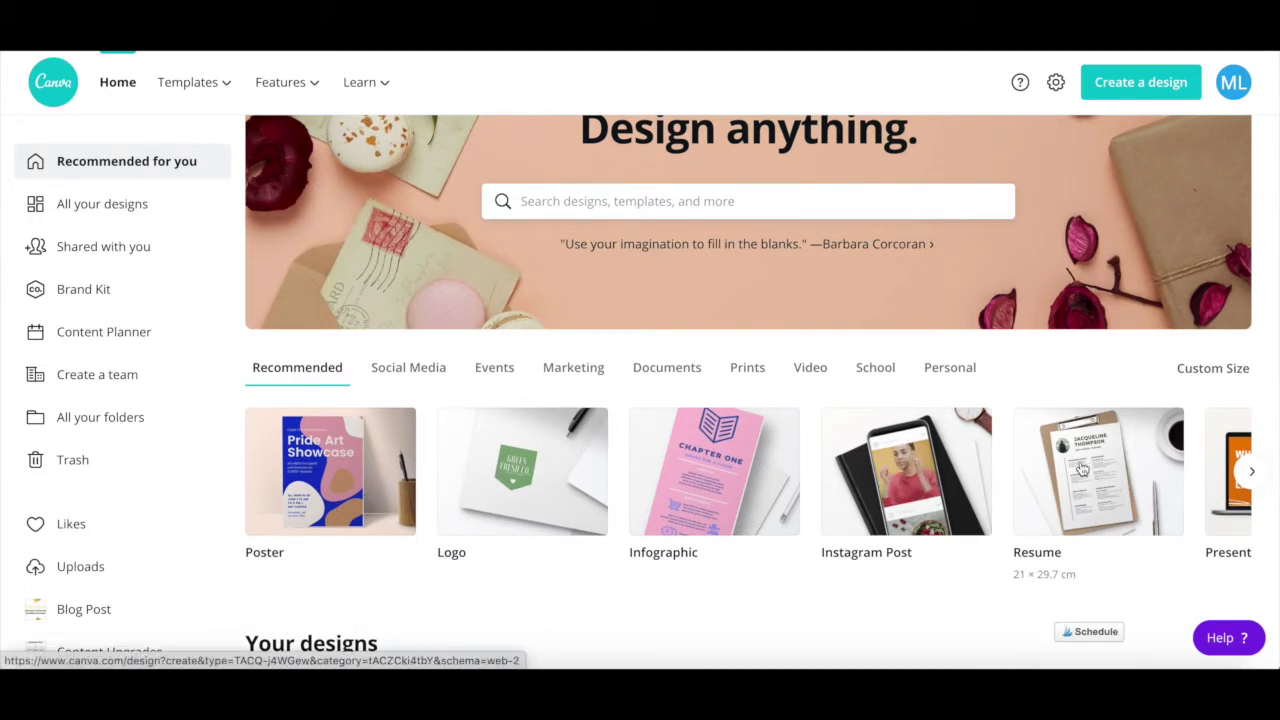
{"action": "type", "text": "in"}
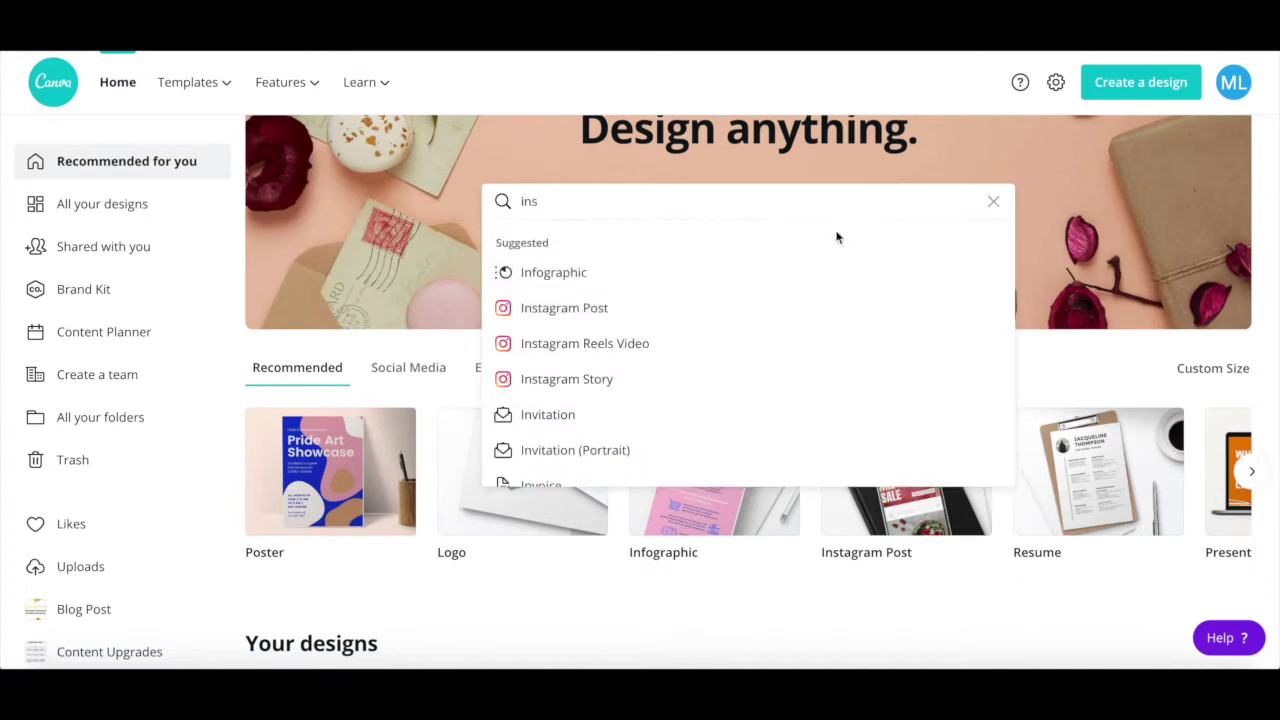
{"action": "type", "text": "s"}
{"action": "left_click", "coordinate": [720, 306]}
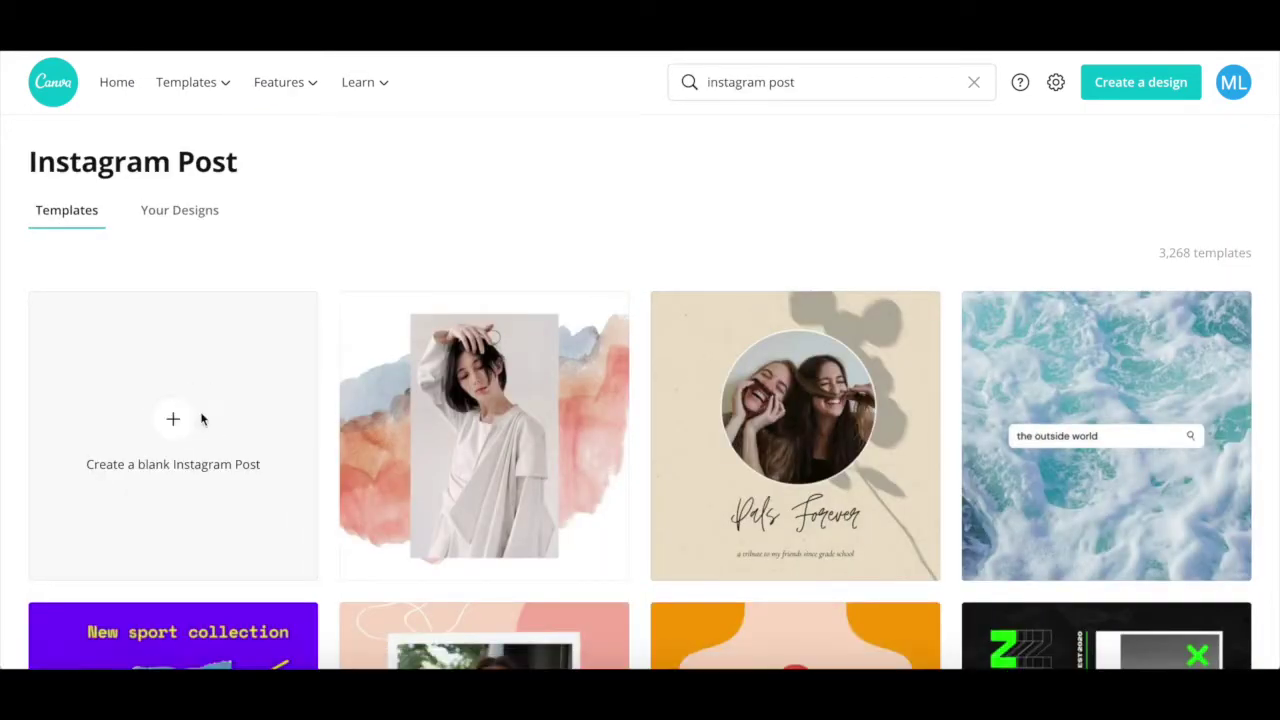
{"action": "left_click", "coordinate": [201, 419]}
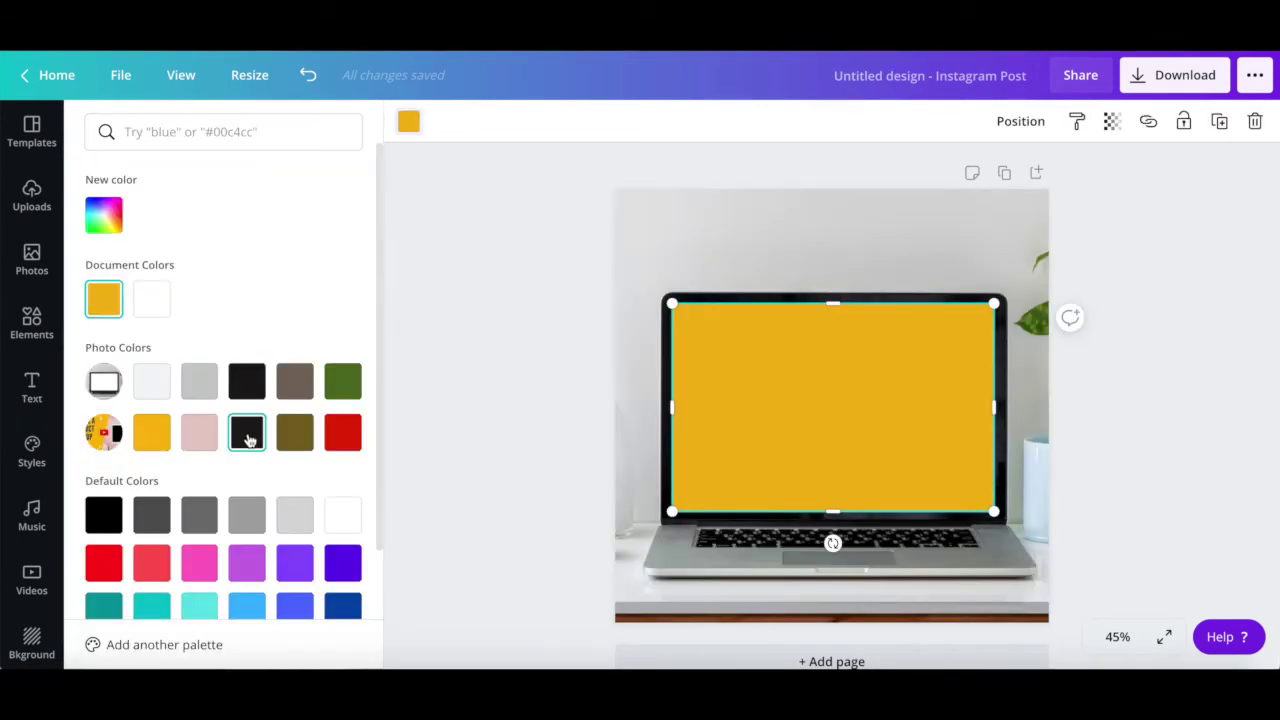
{"action": "left_click", "coordinate": [103, 513]}
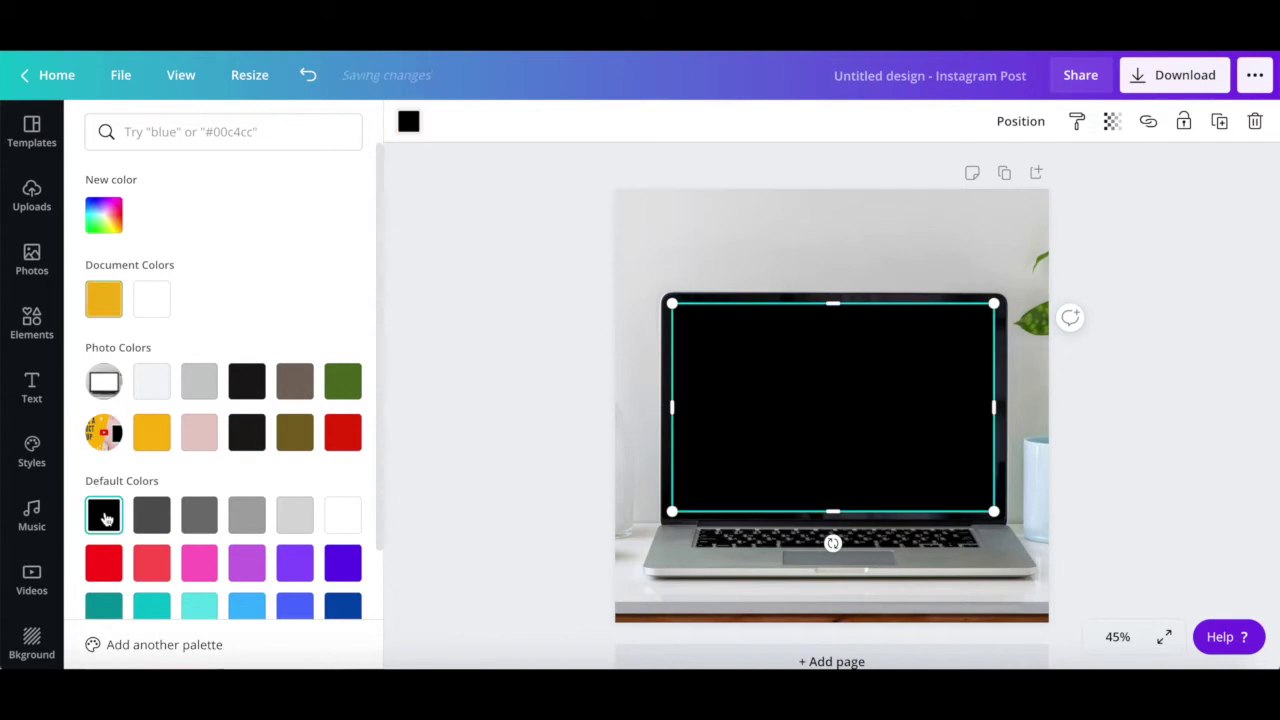
{"action": "left_click", "coordinate": [1018, 130]}
{"action": "left_click", "coordinate": [977, 177]}
{"action": "left_click", "coordinate": [1203, 321]}
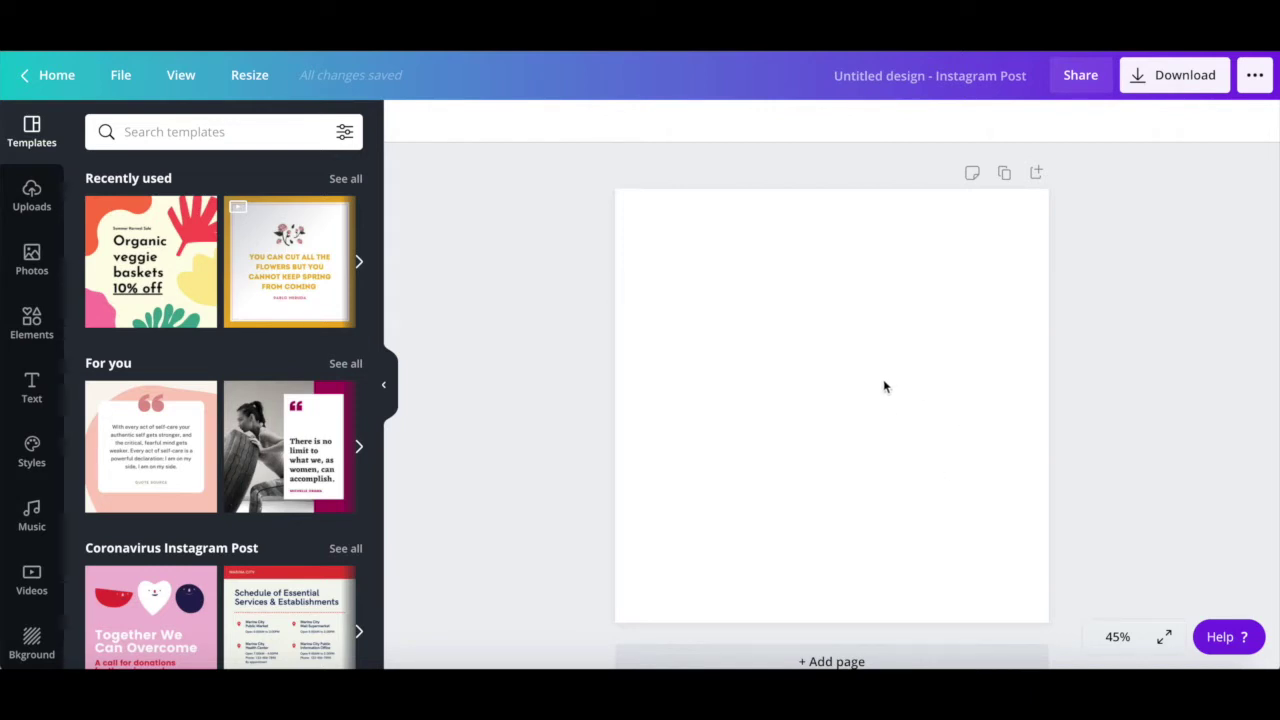
Step: Show every Frames element, including circle, phone, monitor and laptop frames, from the Elements library
{"action": "left_click", "coordinate": [41, 330]}
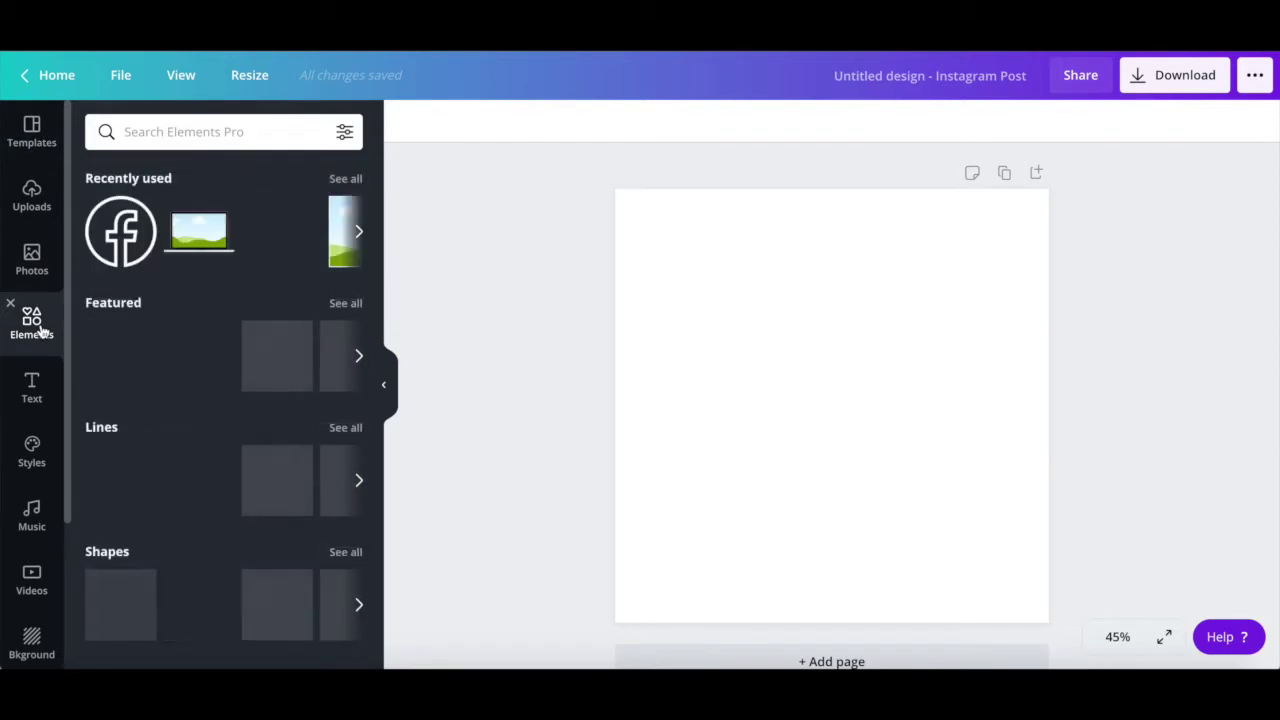
{"action": "left_click", "coordinate": [273, 126]}
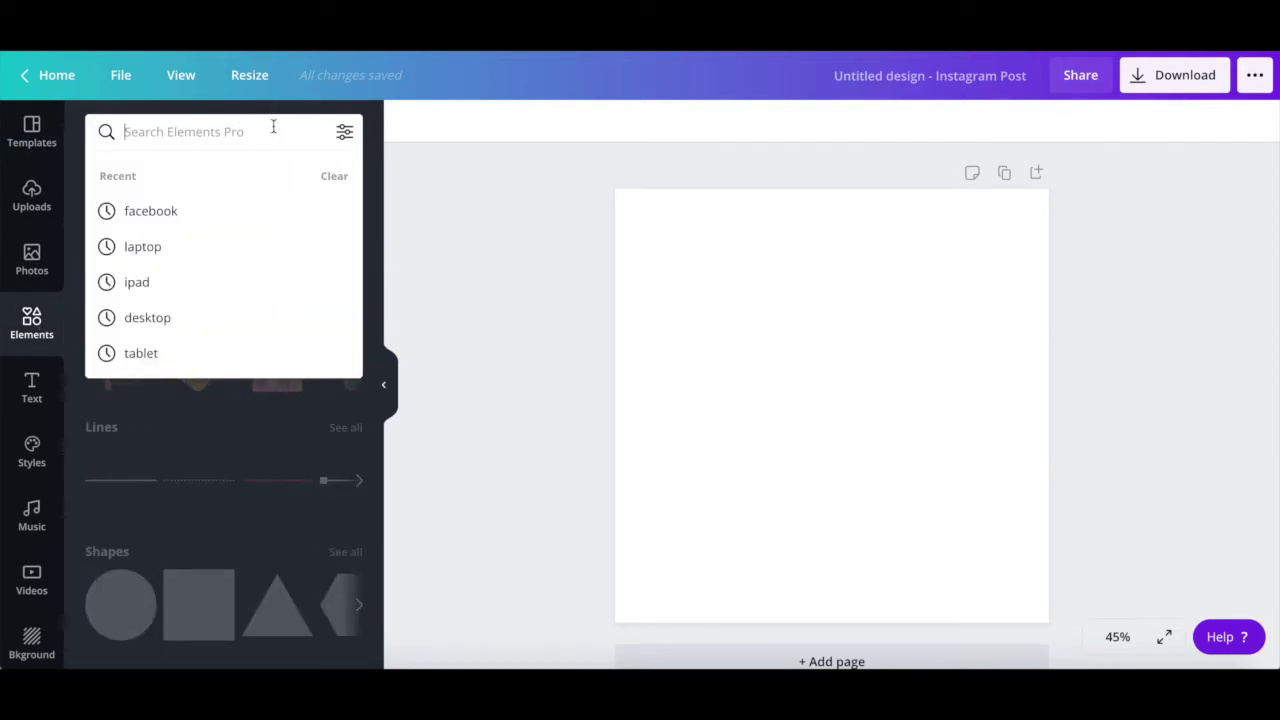
{"action": "left_click", "coordinate": [445, 200]}
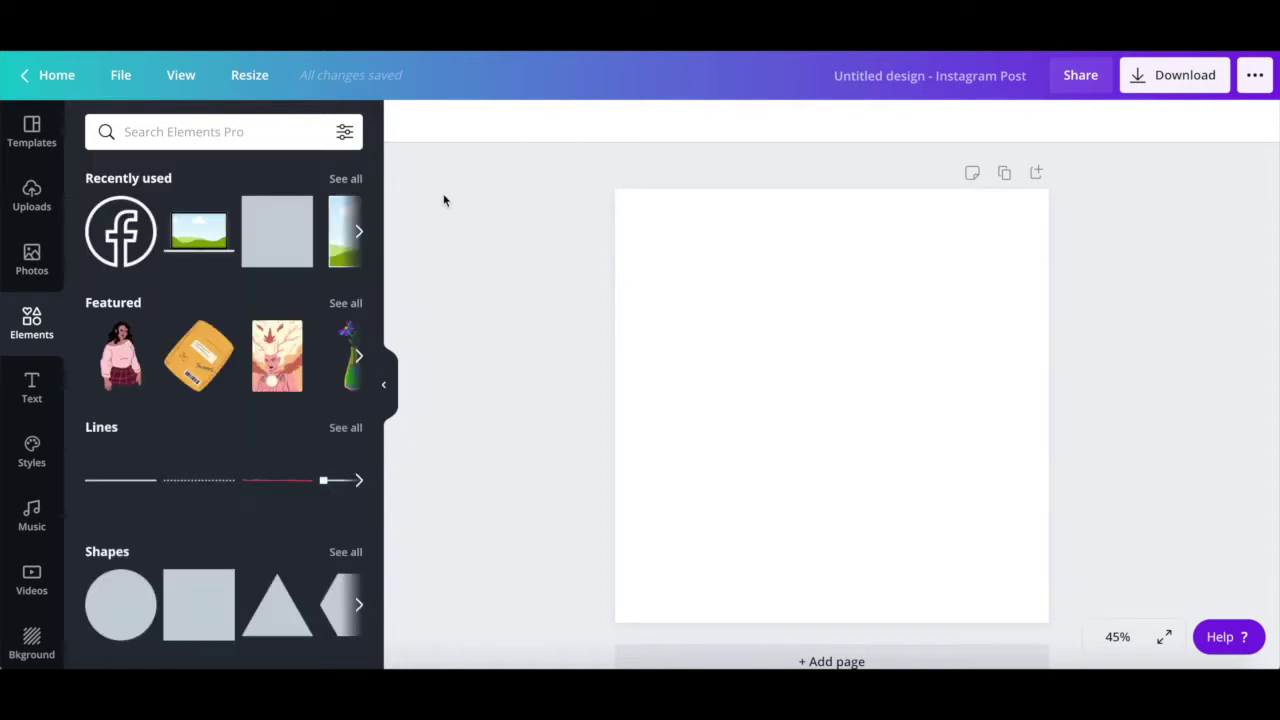
{"action": "scroll", "coordinate": [330, 257], "scroll_direction": "down", "scroll_amount": 4}
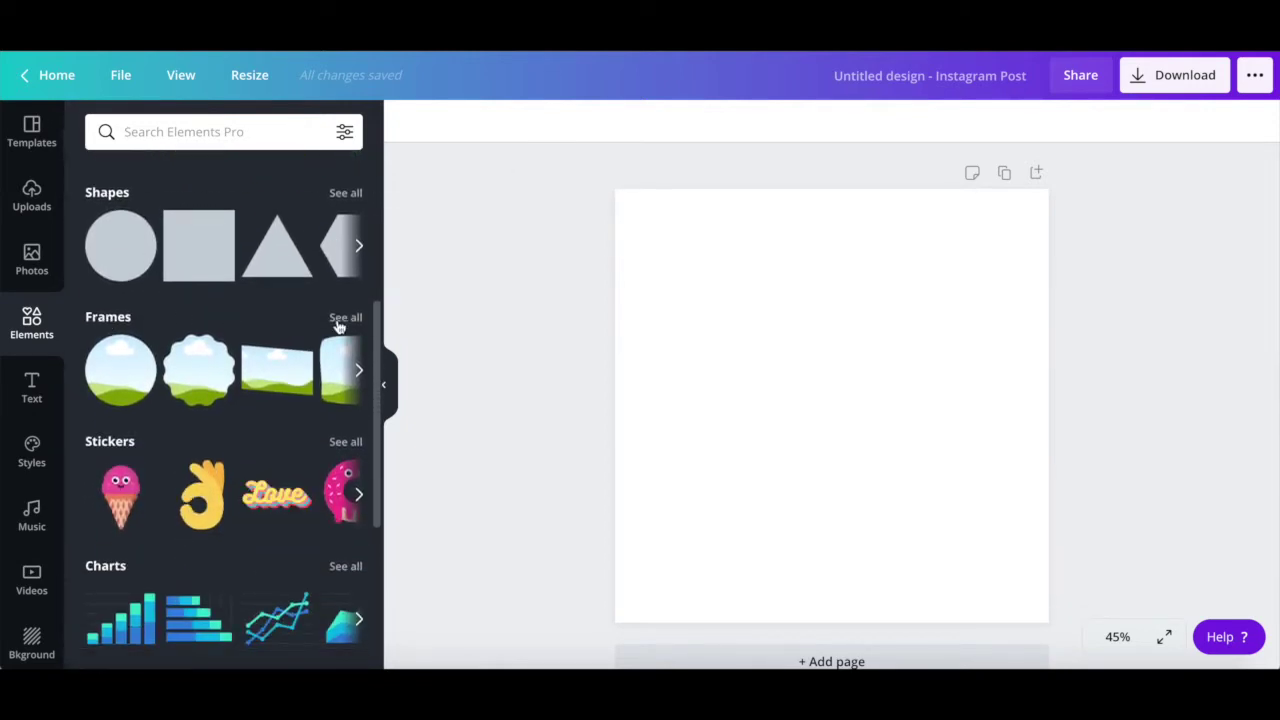
{"action": "left_click", "coordinate": [345, 318]}
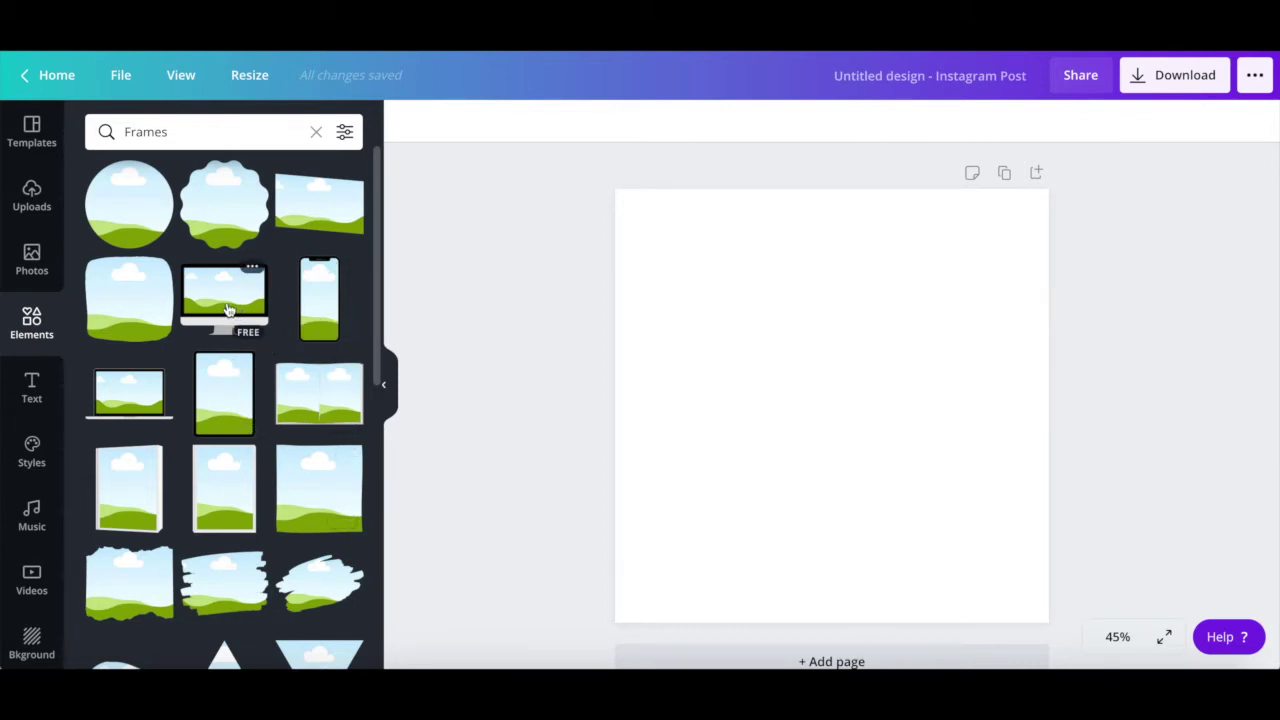
Step: Place the desktop monitor frame on the page and drop the uploaded product mockup thumbnail into its screen
{"action": "left_click_drag", "start_coordinate": [228, 310], "coordinate": [751, 331]}
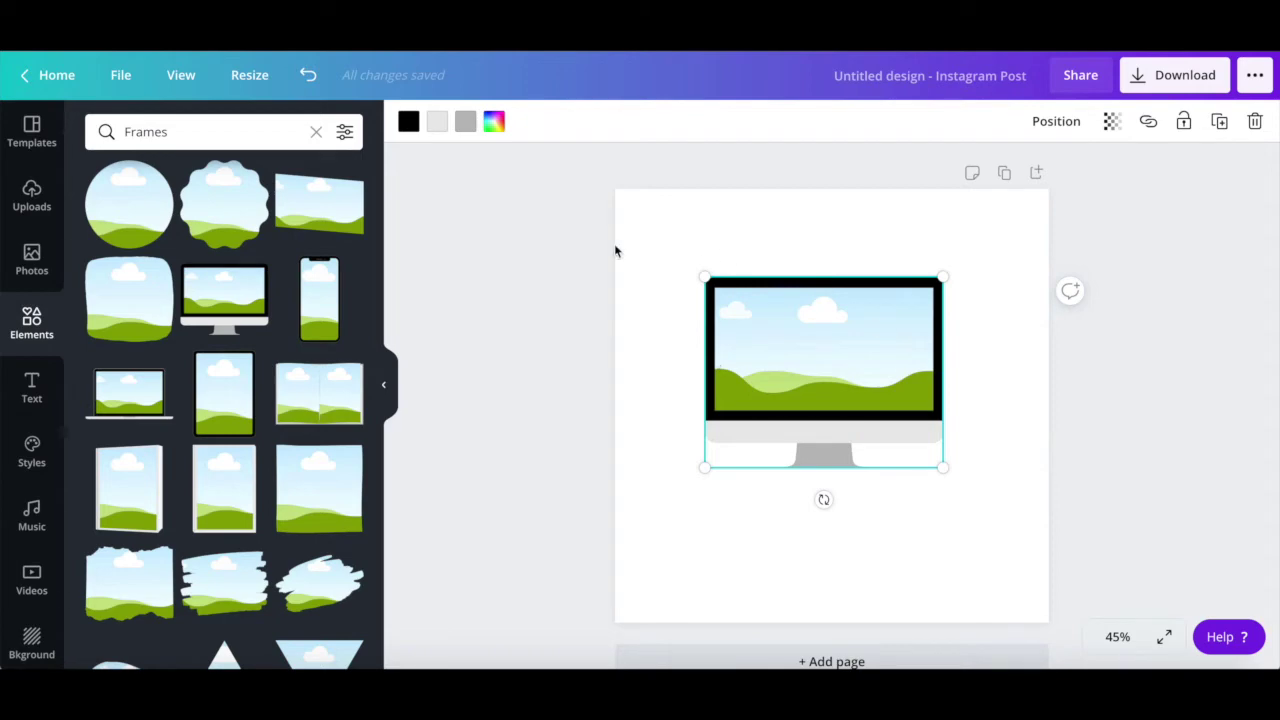
{"action": "left_click", "coordinate": [40, 265]}
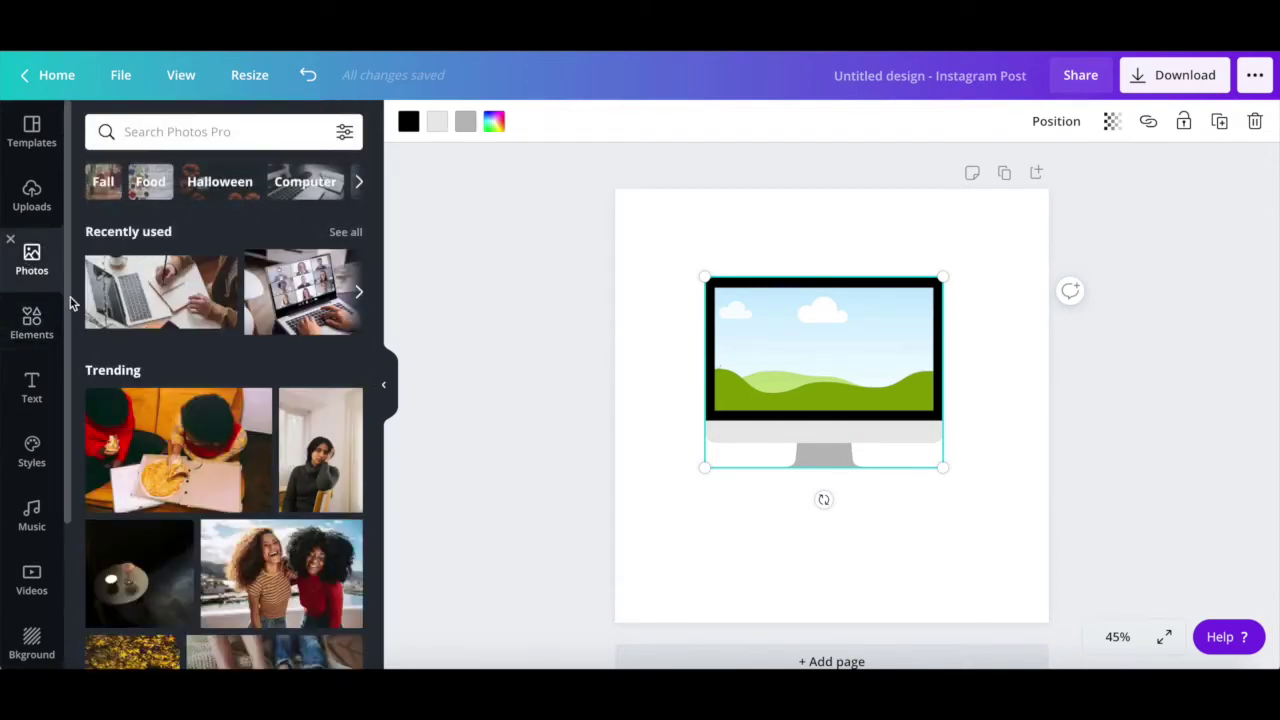
{"action": "left_click", "coordinate": [33, 578]}
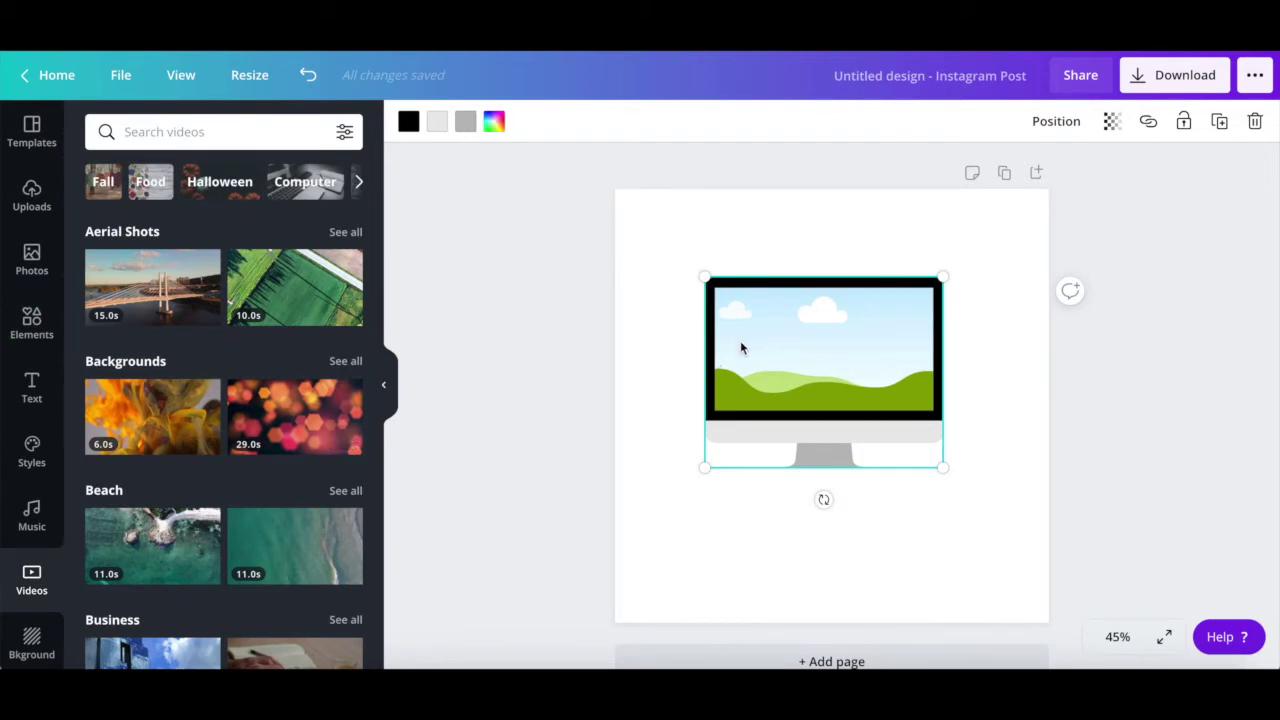
{"action": "left_click", "coordinate": [32, 200]}
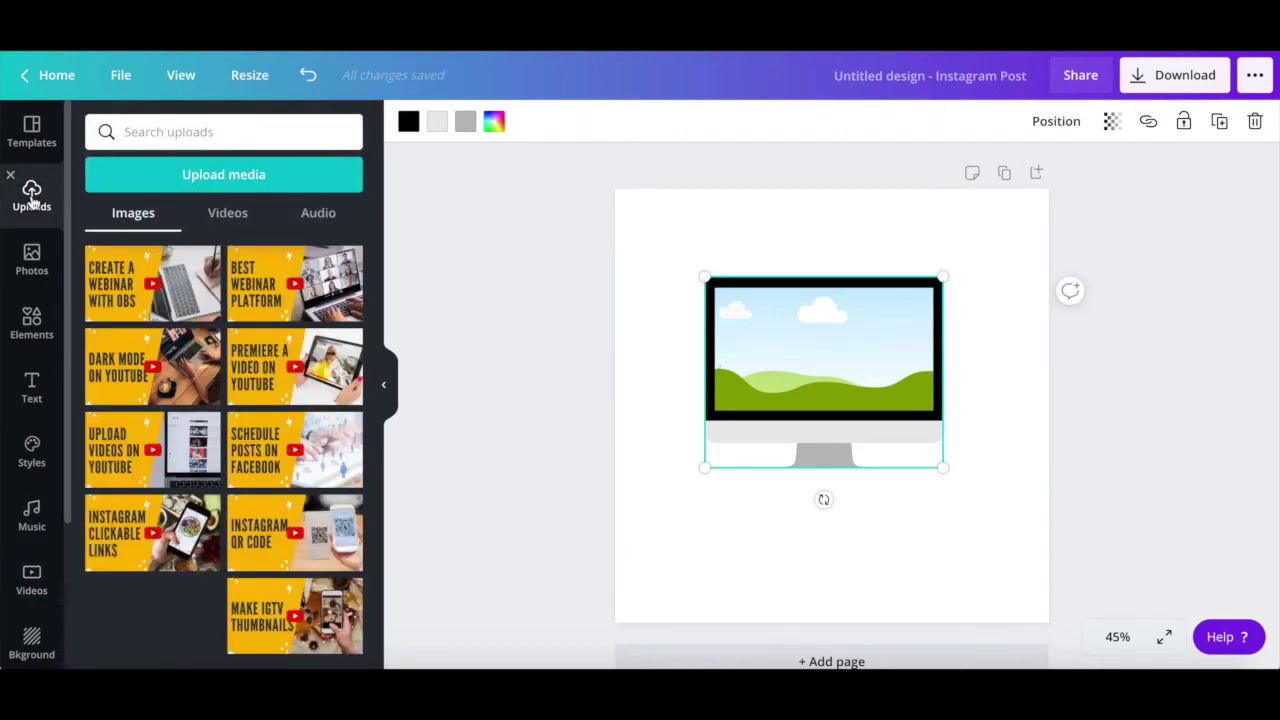
{"action": "left_click", "coordinate": [169, 176]}
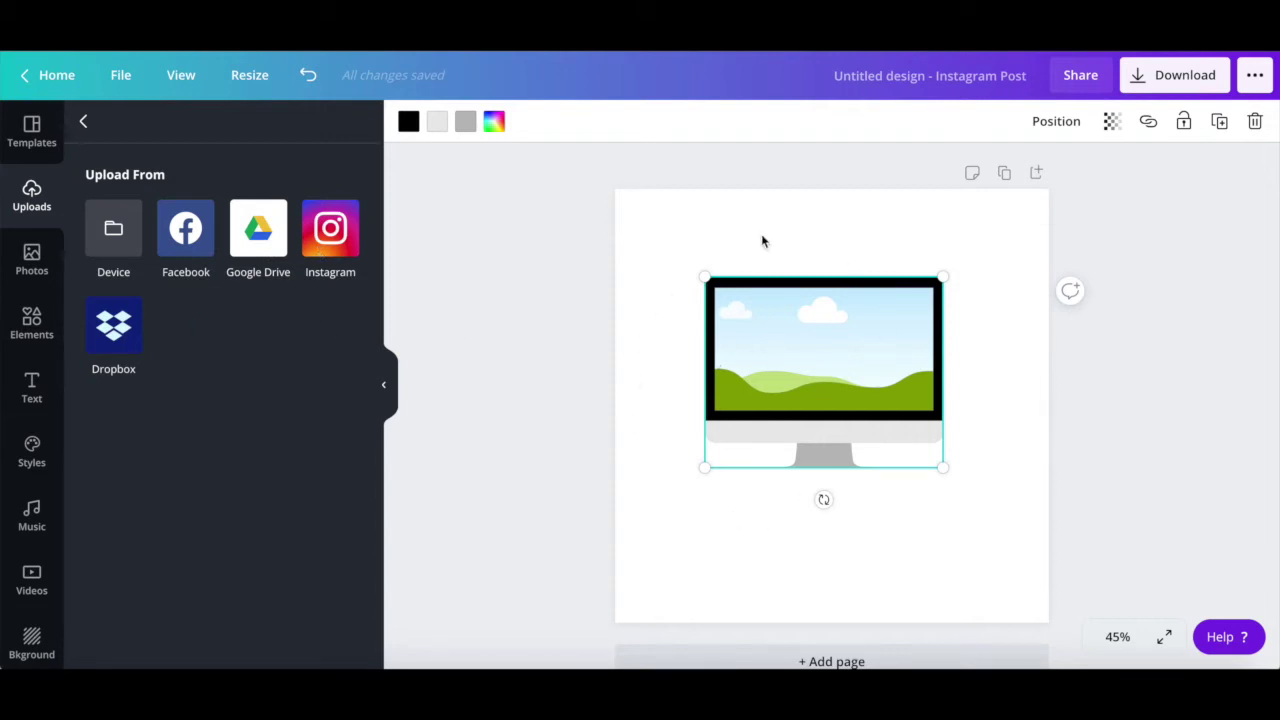
{"action": "scroll", "coordinate": [125, 550], "scroll_direction": "down", "scroll_amount": 4}
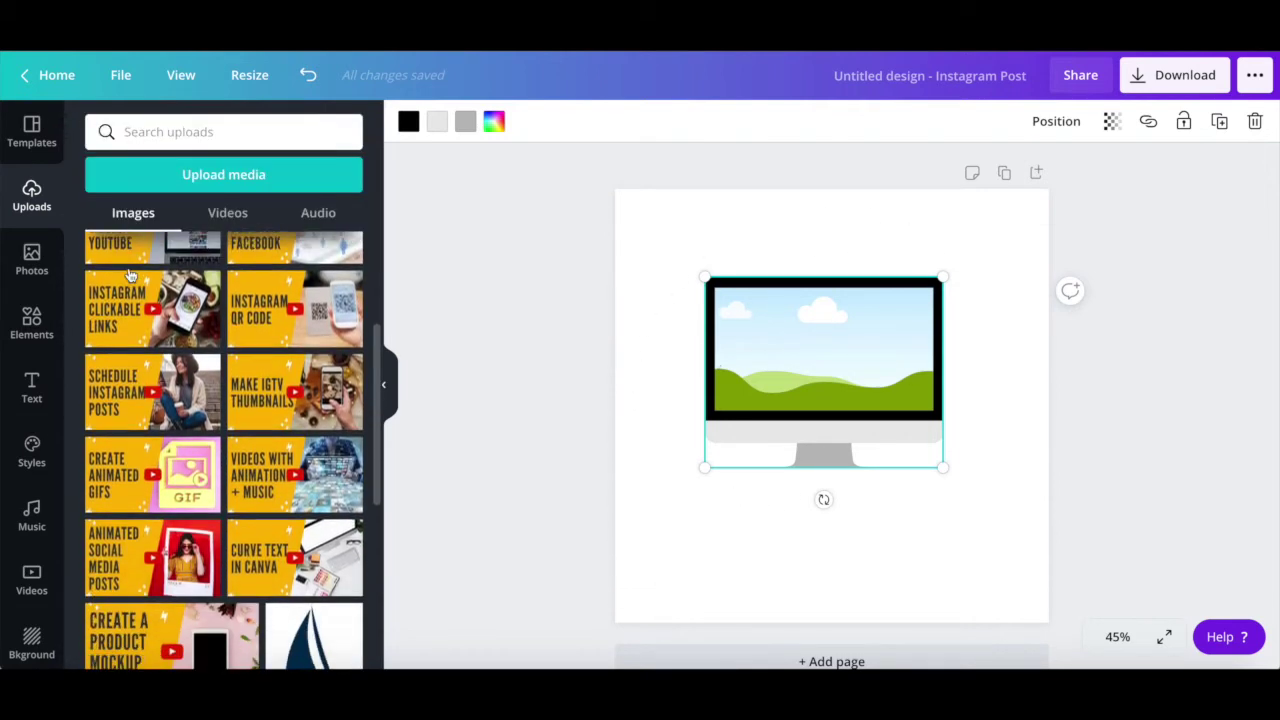
{"action": "left_click_drag", "start_coordinate": [125, 550], "coordinate": [830, 400]}
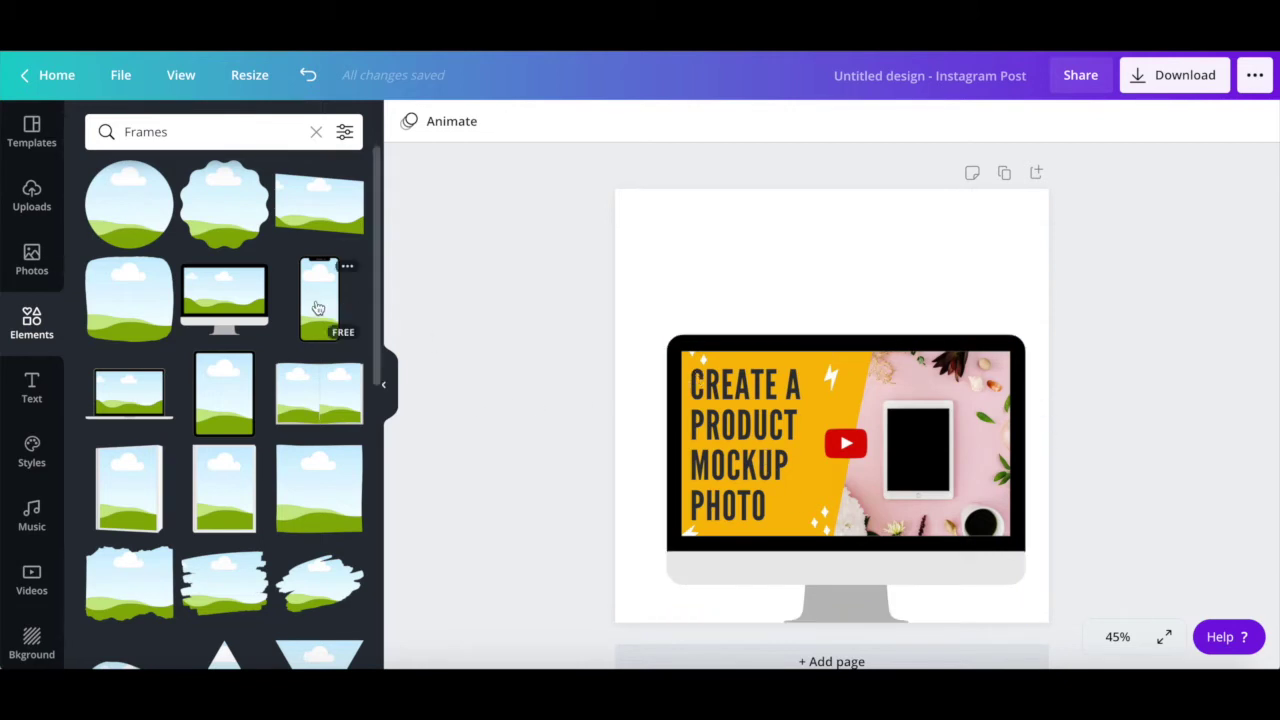
Step: Add a tablet frame and position and resize it at the monitor's lower left
{"action": "left_click", "coordinate": [220, 390]}
{"action": "left_click_drag", "start_coordinate": [808, 448], "coordinate": [691, 534]}
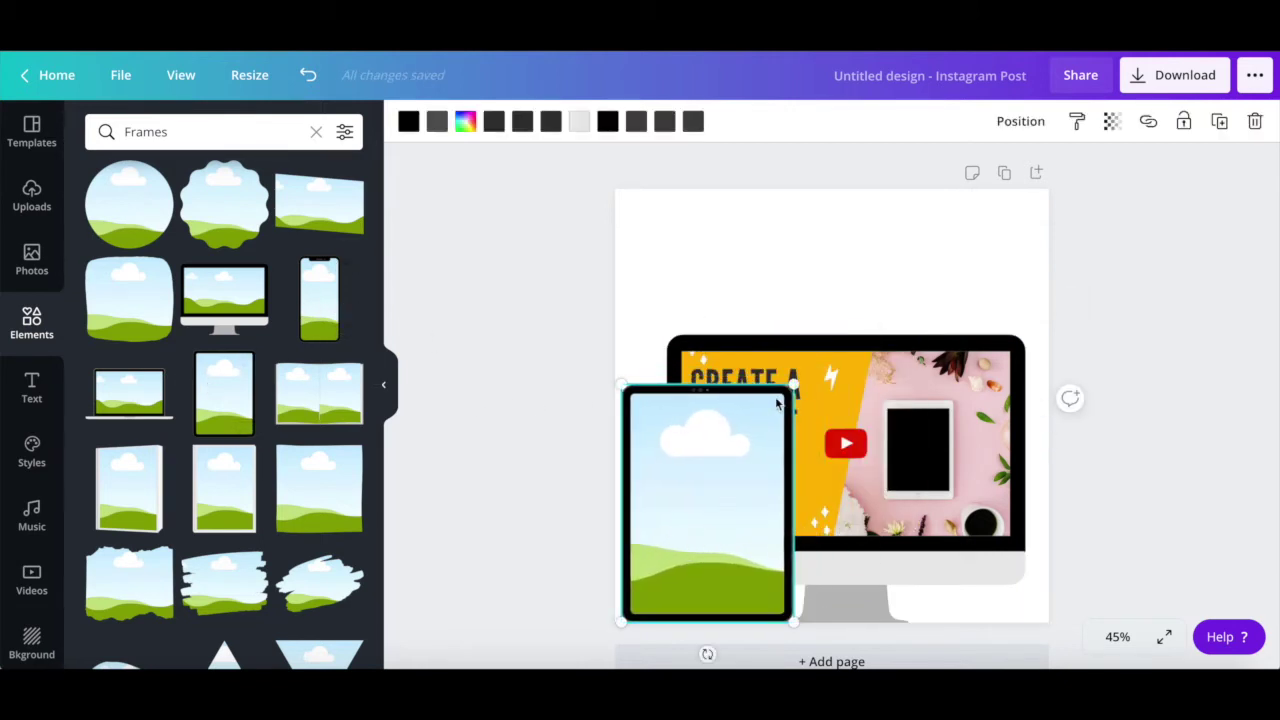
{"action": "left_click_drag", "start_coordinate": [792, 388], "coordinate": [757, 436]}
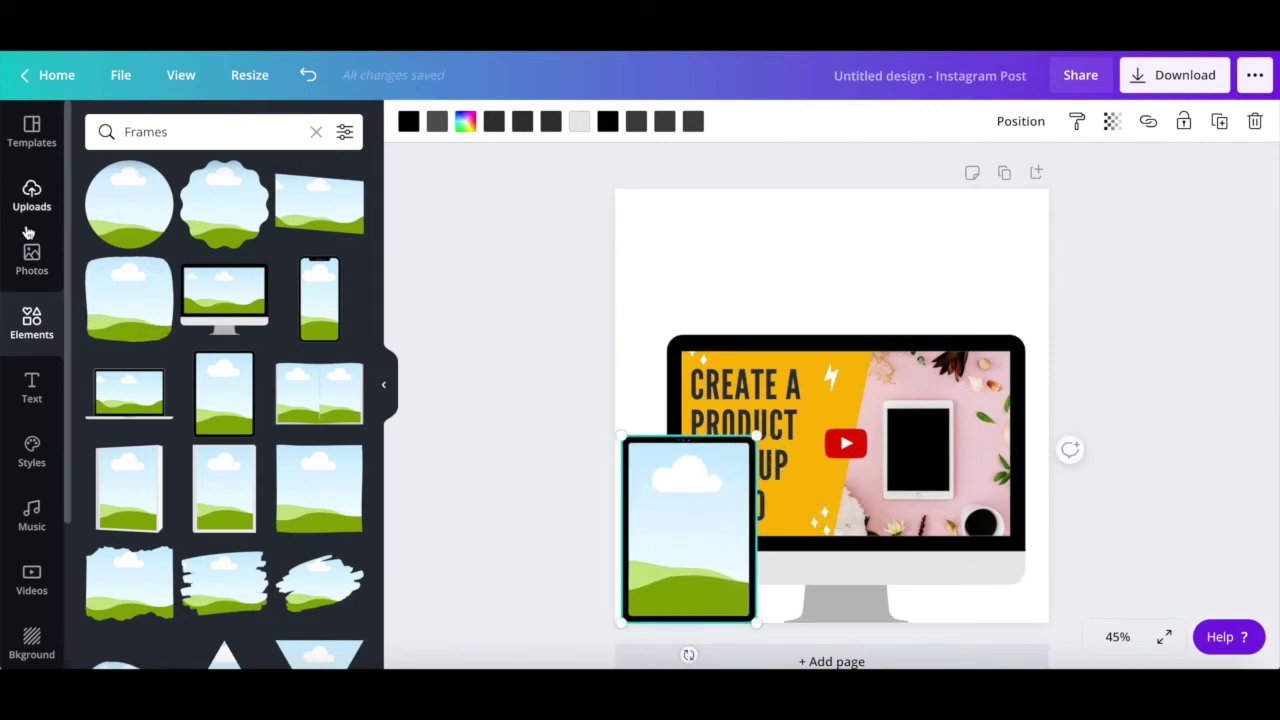
Step: Fill the tablet frame with the stock photo of a laptop video call
{"action": "left_click", "coordinate": [32, 260]}
{"action": "left_click_drag", "start_coordinate": [161, 291], "coordinate": [630, 500]}
{"action": "left_click", "coordinate": [706, 317]}
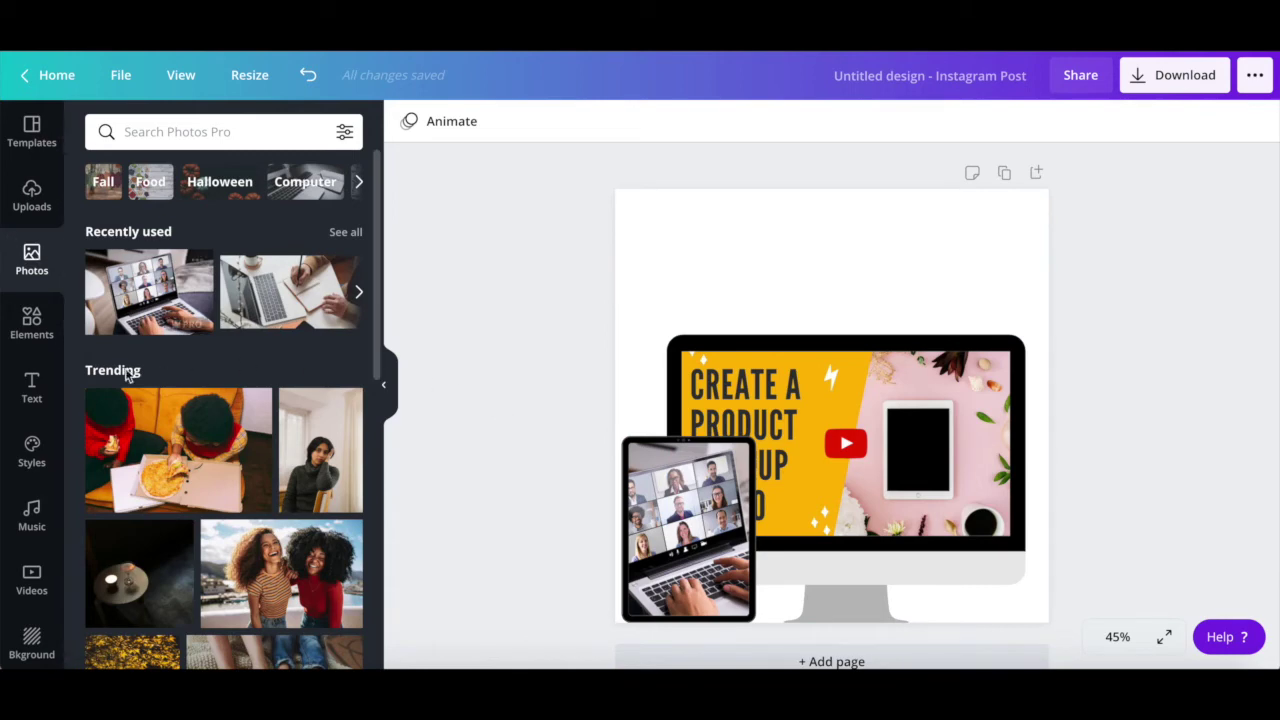
{"action": "left_click", "coordinate": [32, 322]}
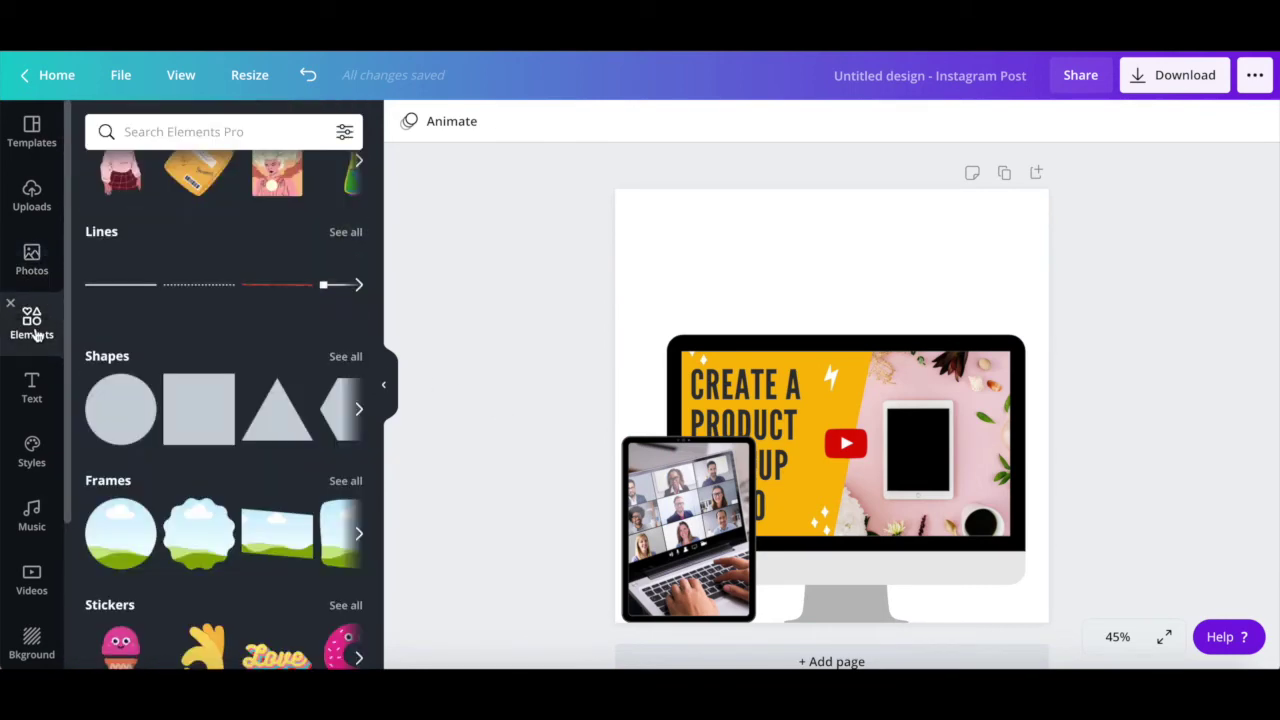
{"action": "left_click", "coordinate": [32, 390]}
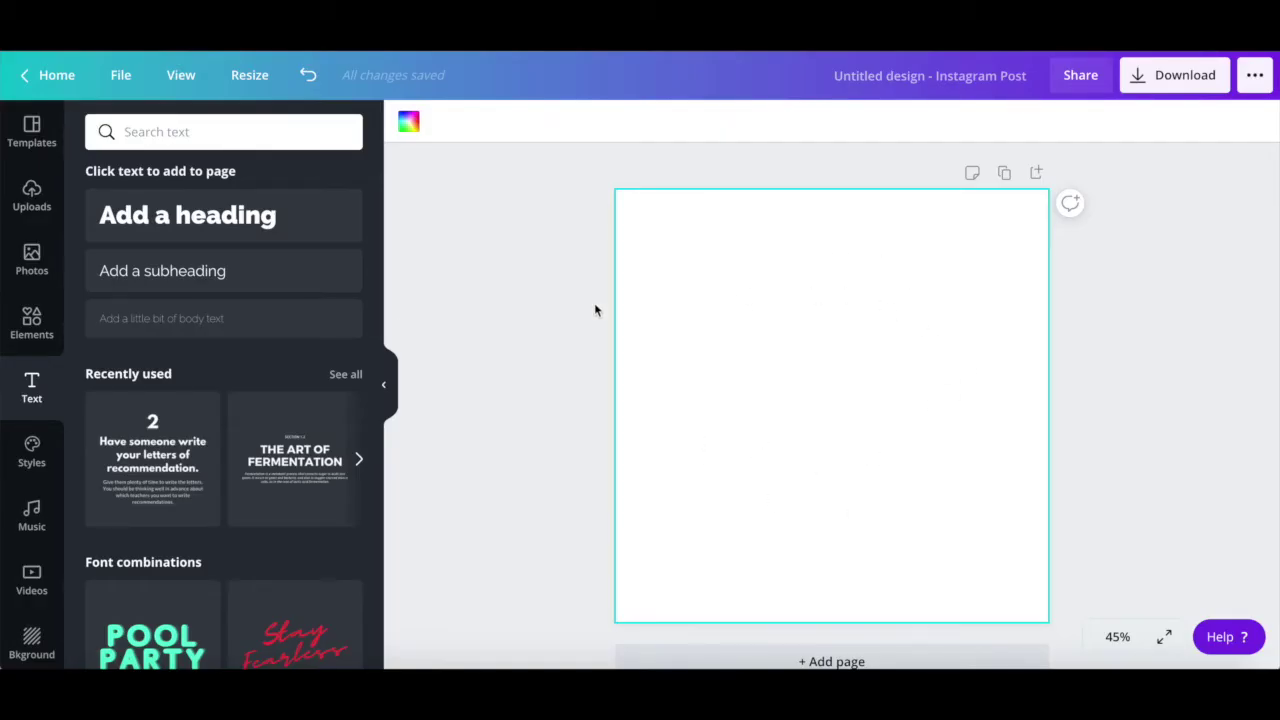
Step: Search stock photos for 'mockup' and place the laptop-on-desk photo so it fills the page
{"action": "left_click", "coordinate": [32, 260]}
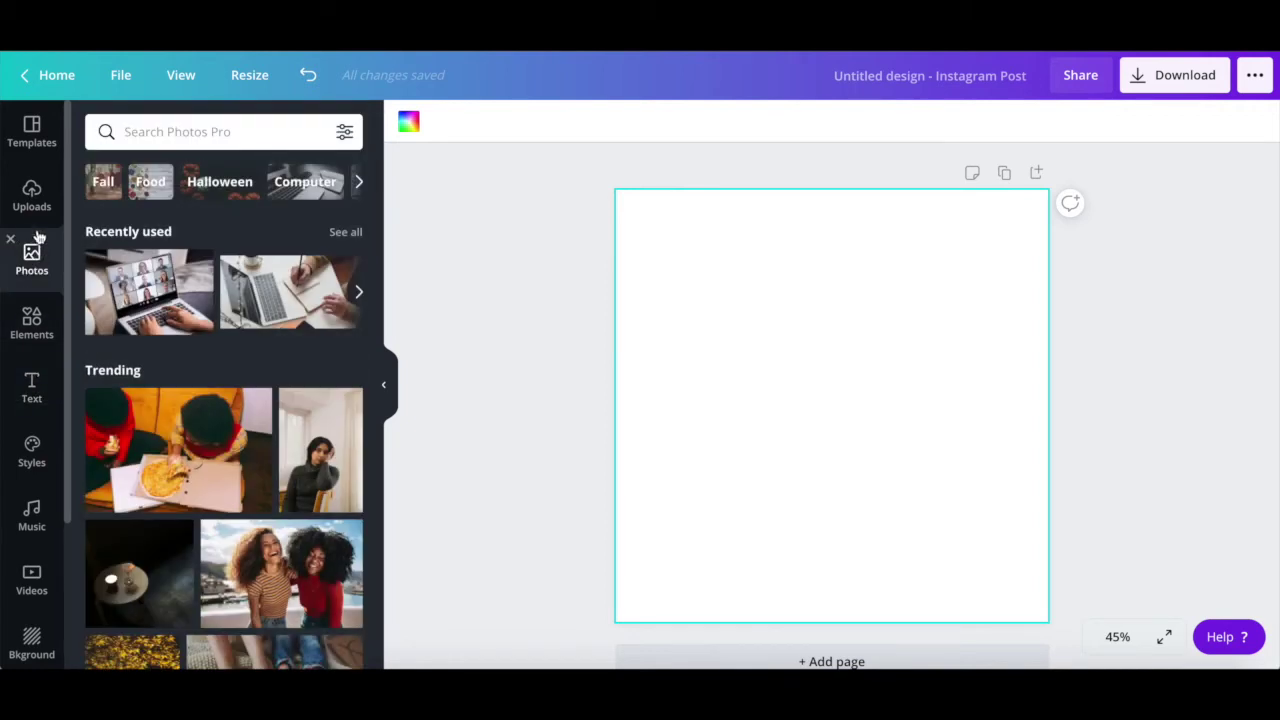
{"action": "left_click", "coordinate": [178, 138]}
{"action": "type", "text": "mockup"}
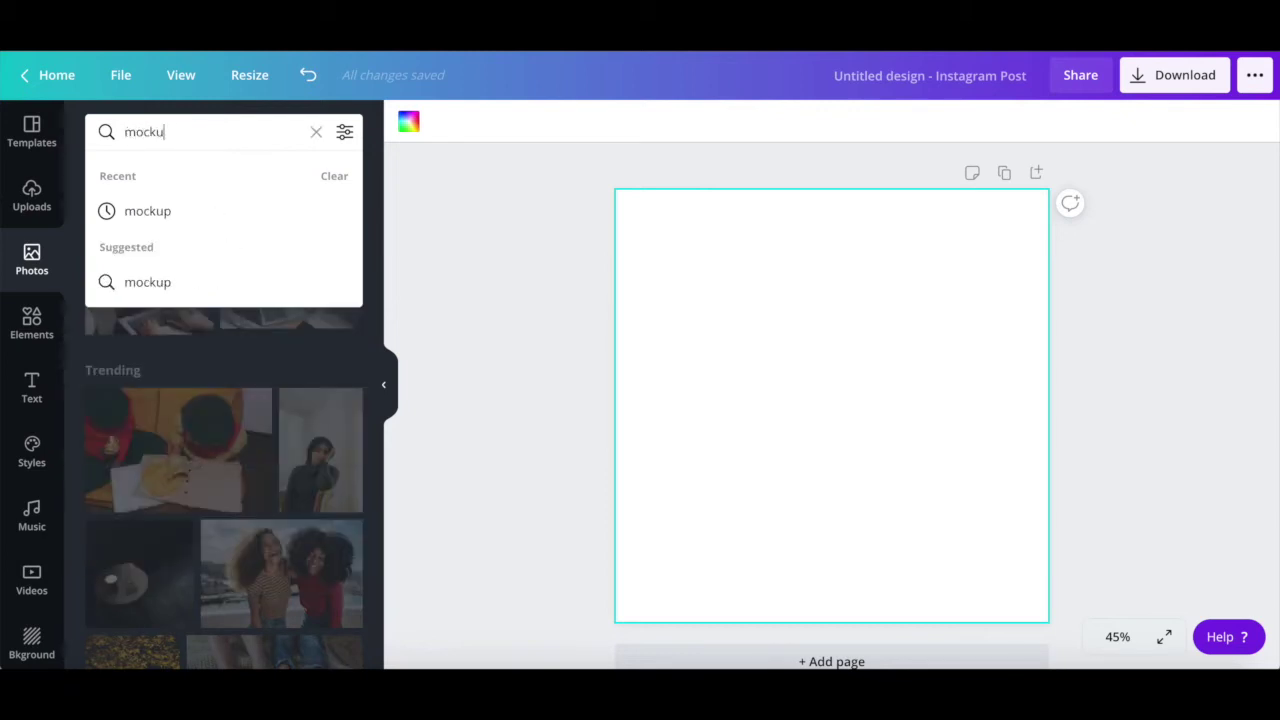
{"action": "left_click", "coordinate": [171, 208]}
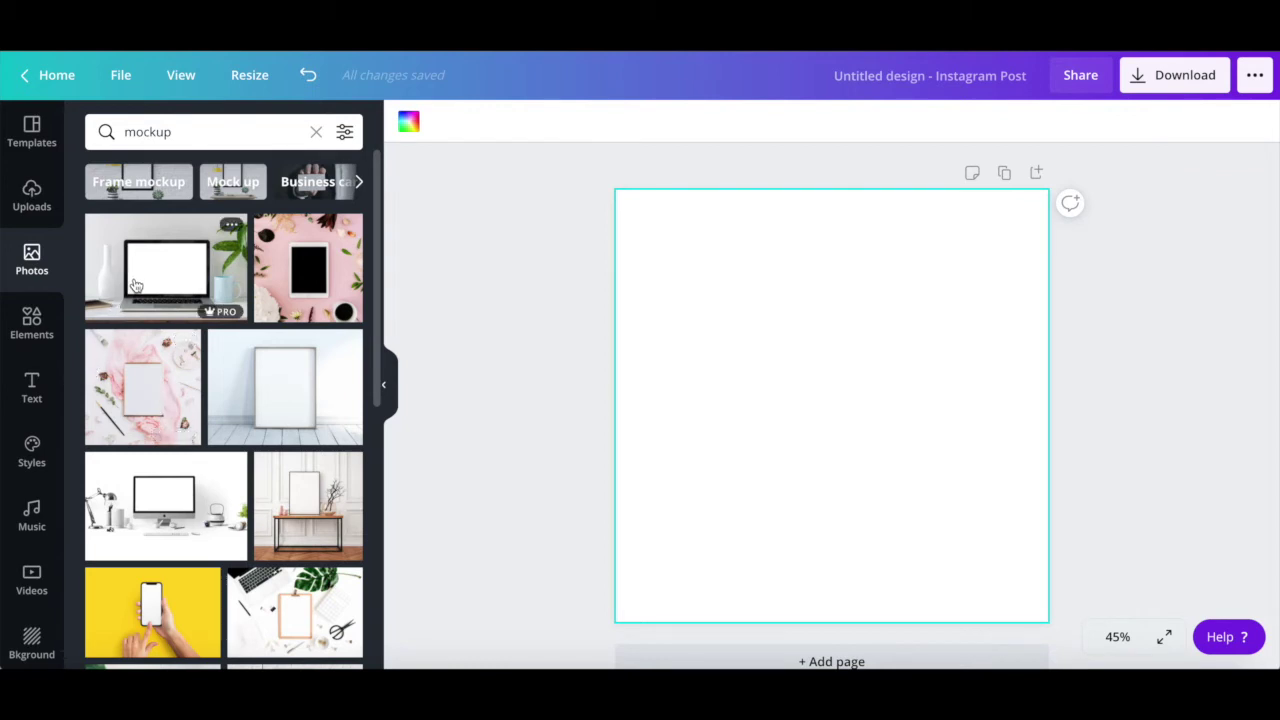
{"action": "left_click_drag", "start_coordinate": [136, 287], "coordinate": [651, 307]}
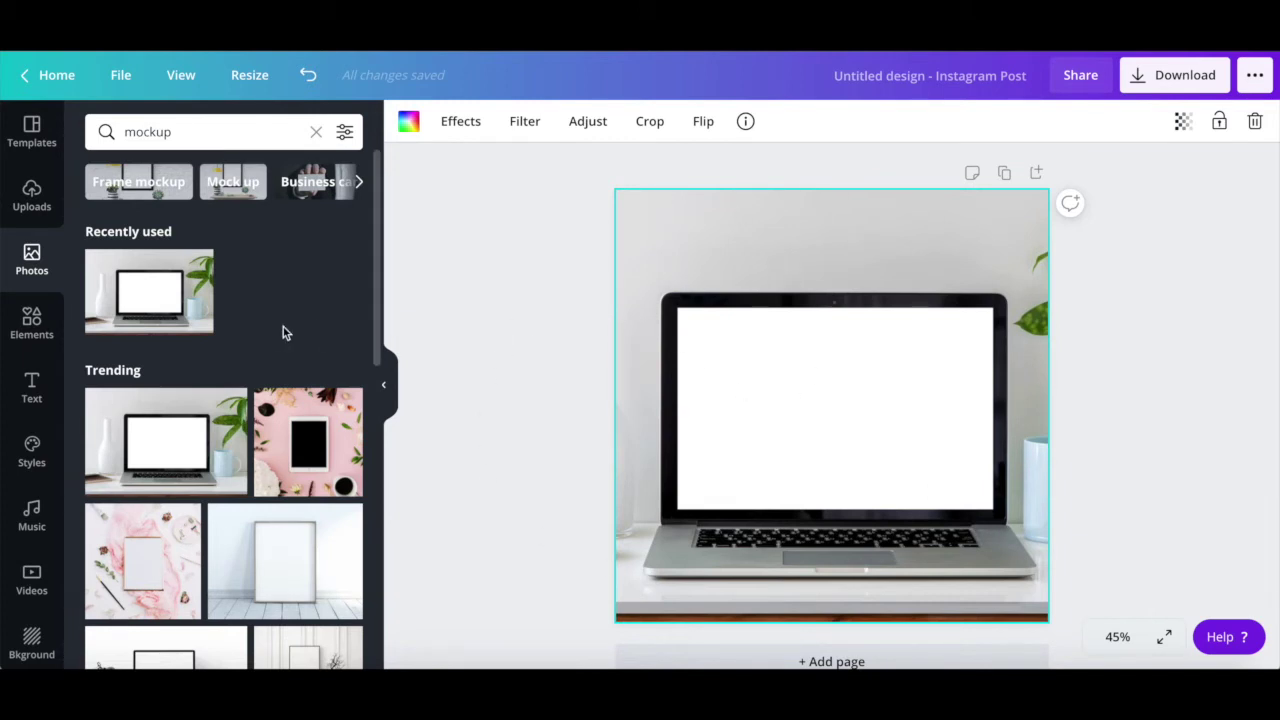
{"action": "left_click", "coordinate": [32, 575]}
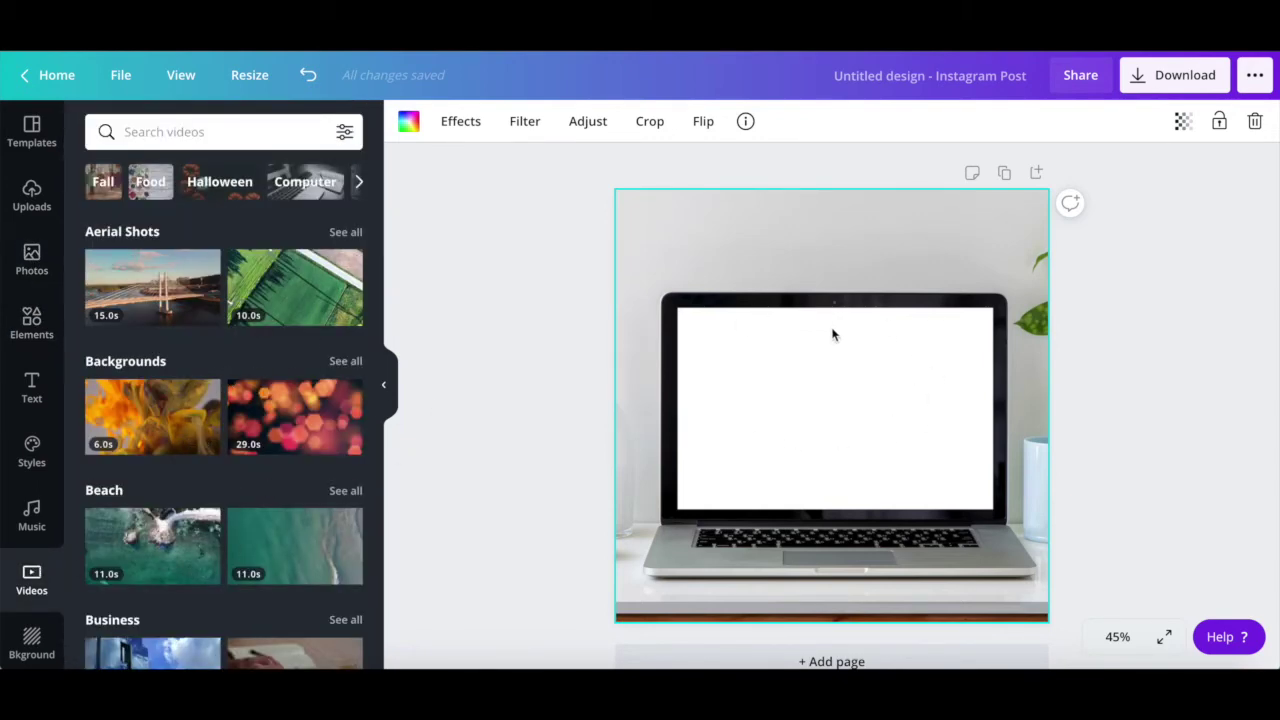
Step: Add the uploaded 'Create a Product Mockup Photo' thumbnail from Uploads onto the laptop's white screen
{"action": "left_click", "coordinate": [31, 195]}
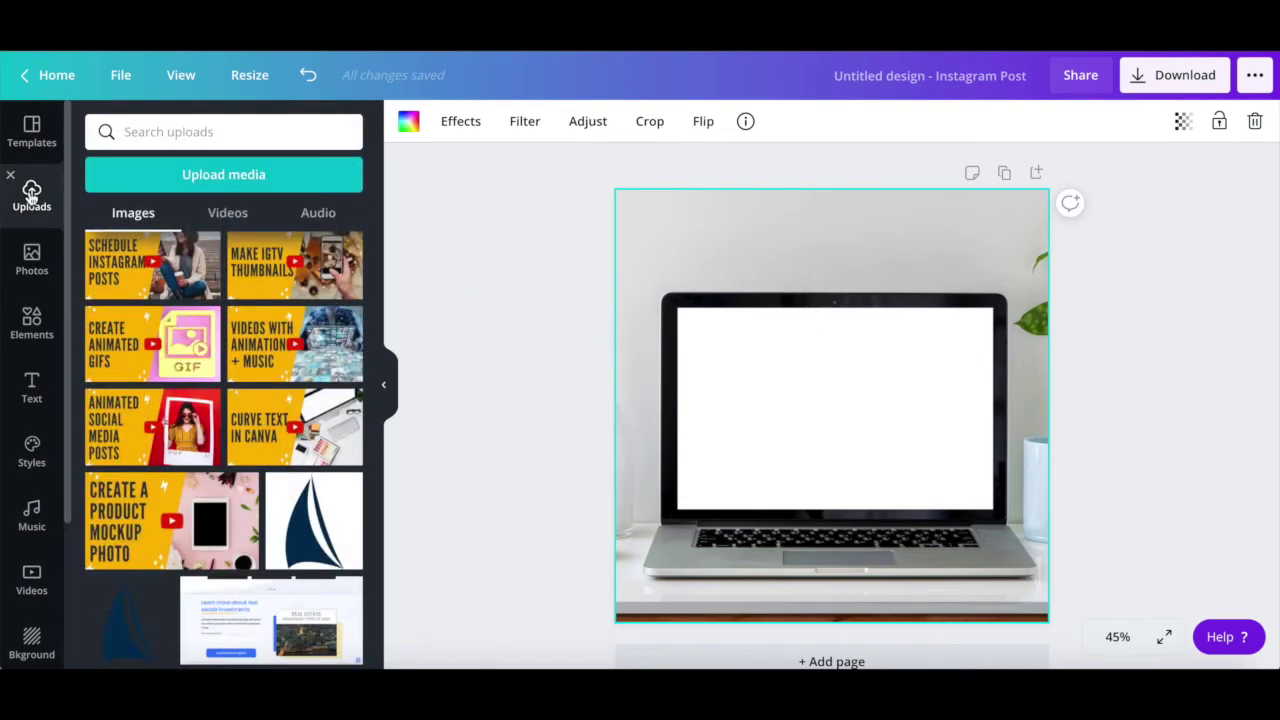
{"action": "left_click", "coordinate": [153, 176]}
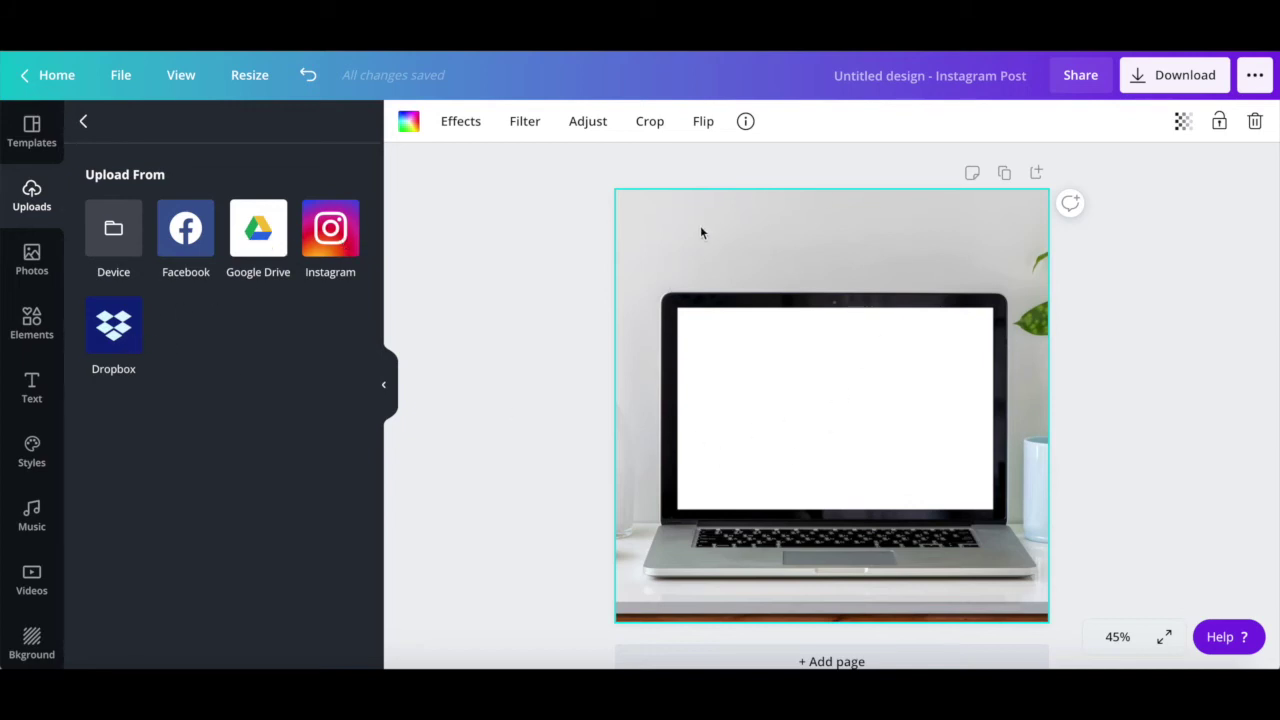
{"action": "left_click", "coordinate": [84, 124]}
{"action": "left_click", "coordinate": [100, 487]}
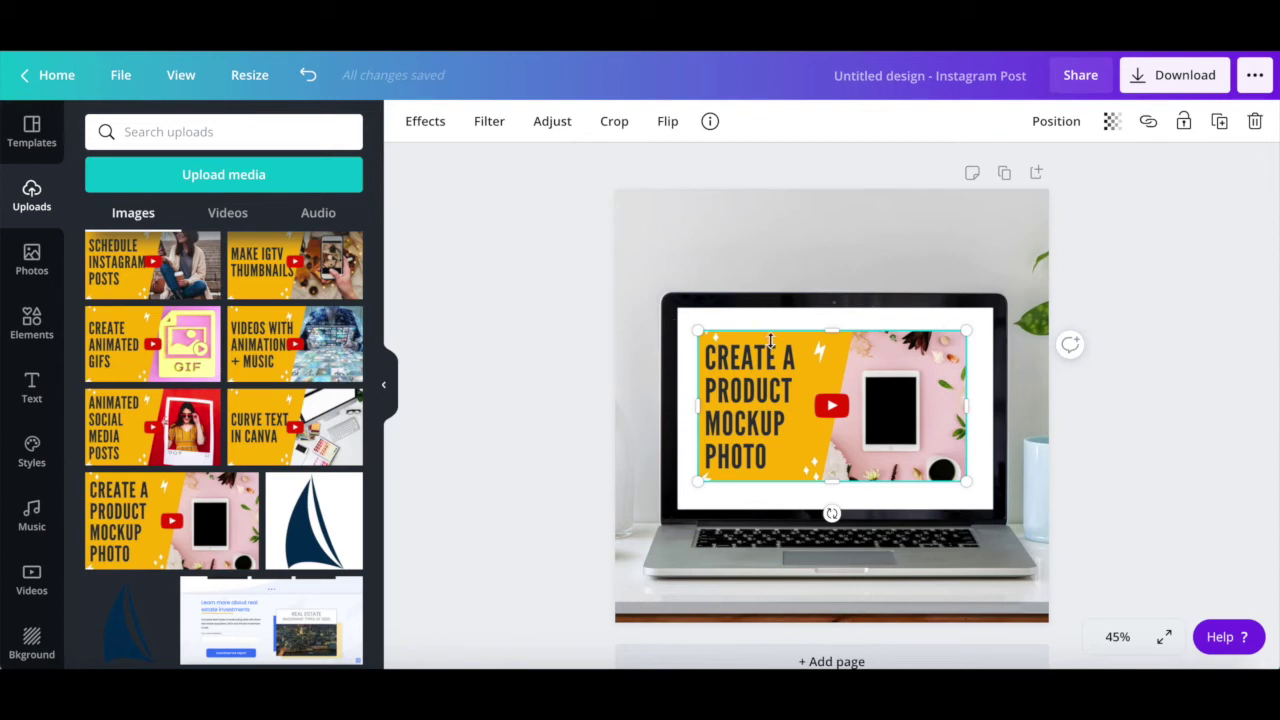
Step: Enlarge the thumbnail over the laptop screen and add a square stretched to fit the screen
{"action": "left_click_drag", "start_coordinate": [697, 330], "coordinate": [672, 316]}
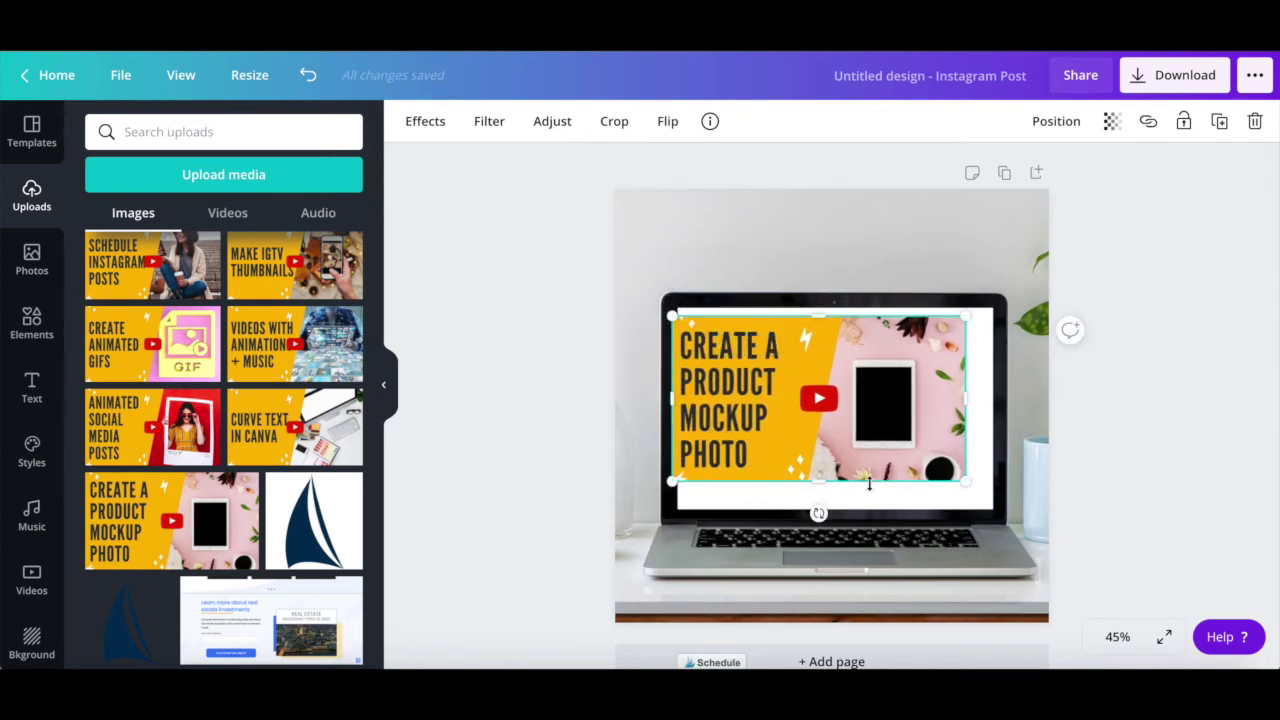
{"action": "left_click_drag", "start_coordinate": [965, 482], "coordinate": [995, 497]}
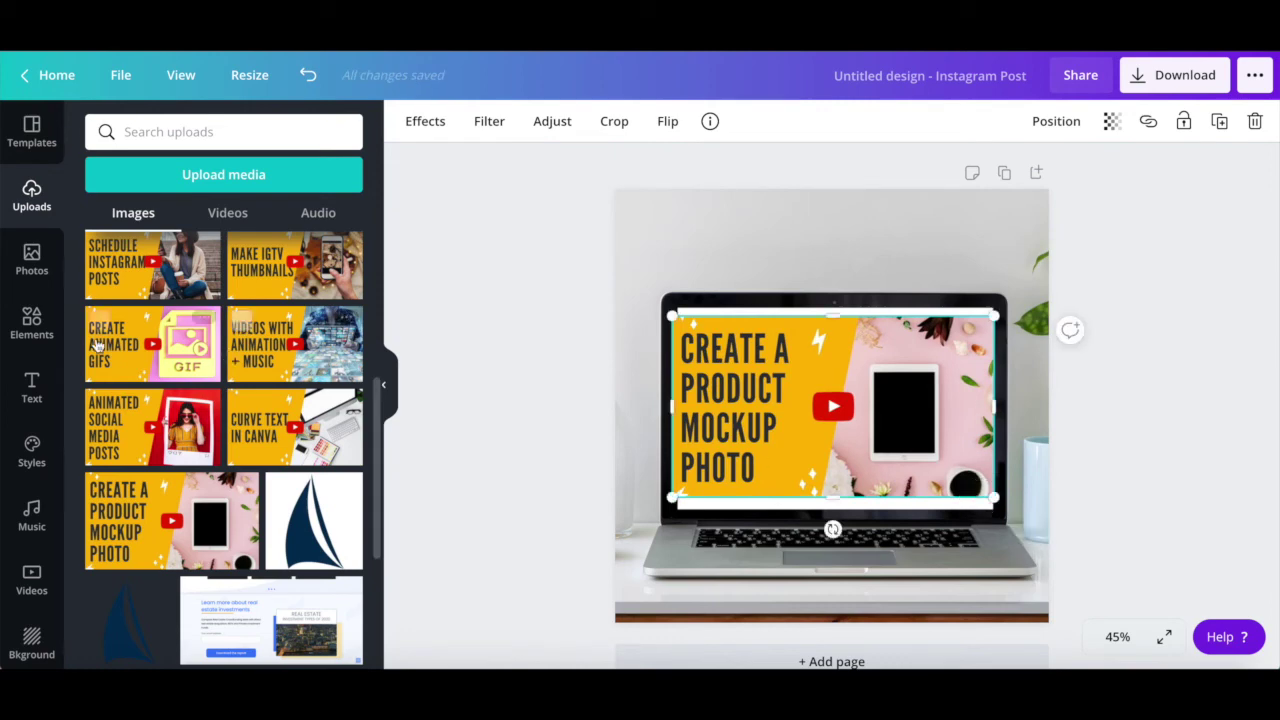
{"action": "left_click", "coordinate": [31, 322]}
{"action": "left_click", "coordinate": [199, 409]}
{"action": "left_click_drag", "start_coordinate": [737, 374], "coordinate": [719, 380]}
{"action": "left_click_drag", "start_coordinate": [913, 422], "coordinate": [994, 422]}
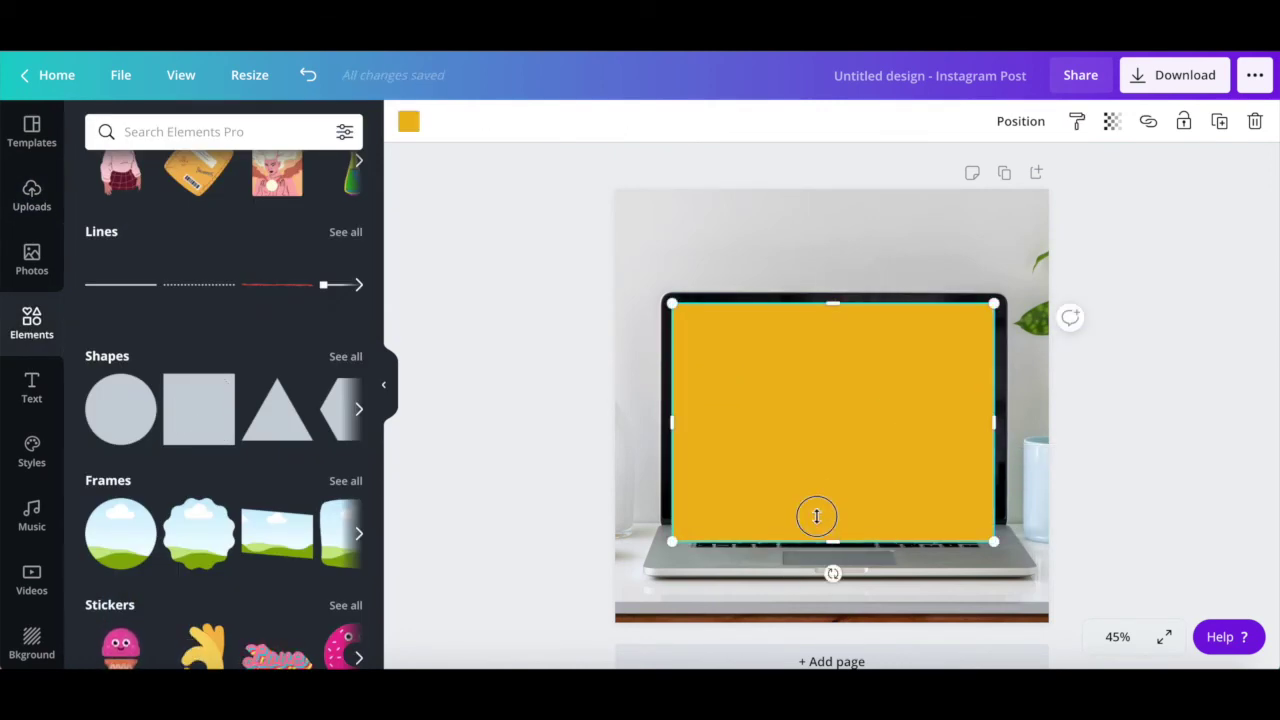
{"action": "left_click_drag", "start_coordinate": [816, 516], "coordinate": [816, 511]}
Step: Colour the rectangle black and send it backward behind the thumbnail
{"action": "left_click", "coordinate": [408, 121]}
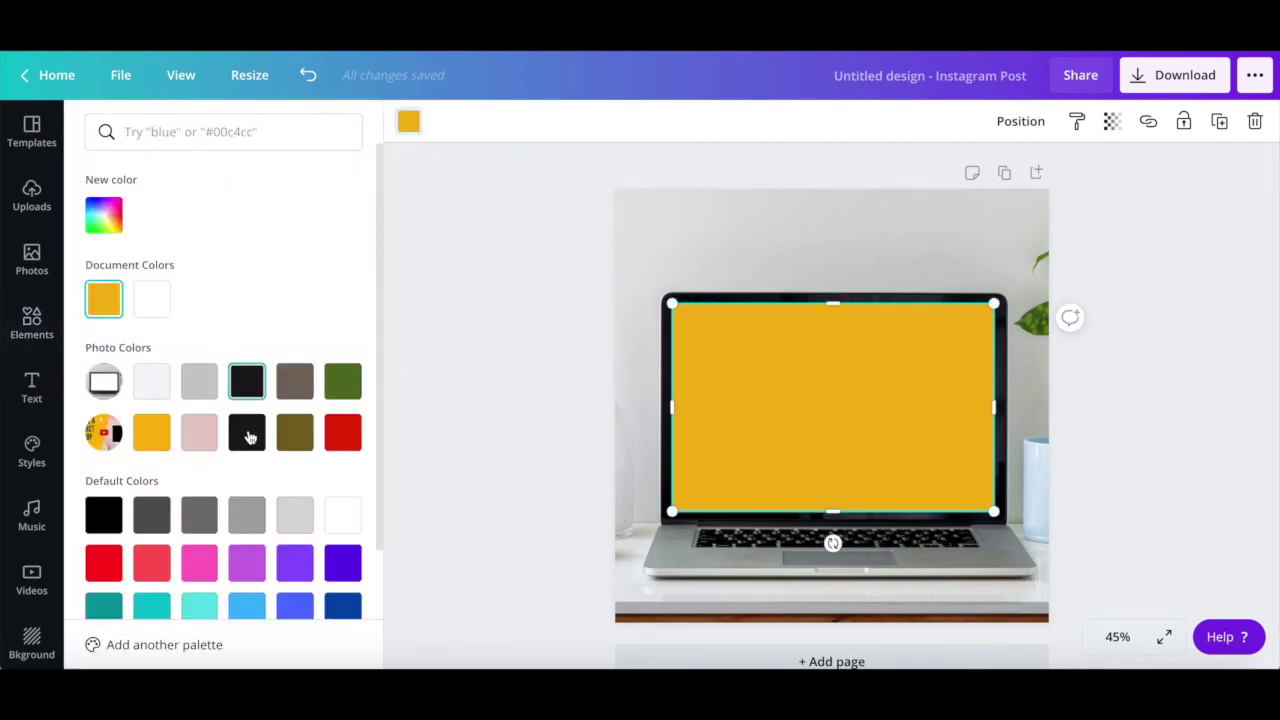
{"action": "left_click", "coordinate": [104, 514]}
{"action": "left_click", "coordinate": [1020, 121]}
{"action": "left_click", "coordinate": [962, 174]}
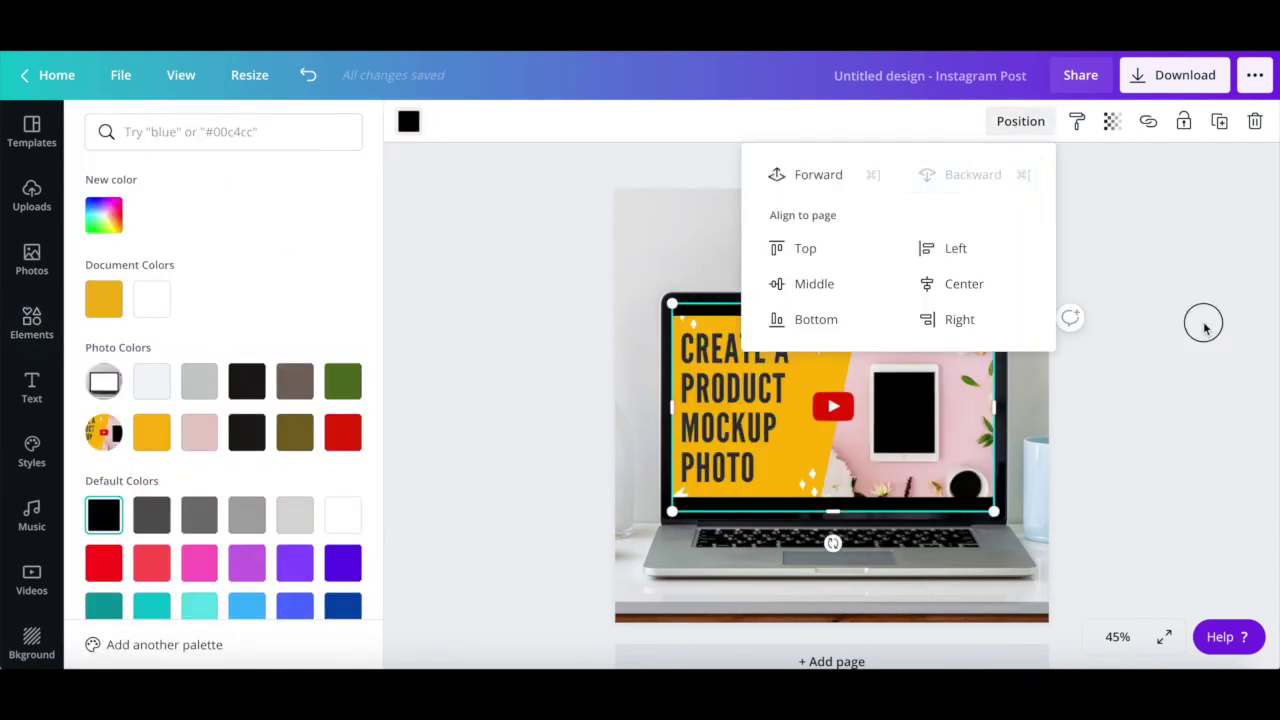
{"action": "left_click", "coordinate": [1204, 326]}
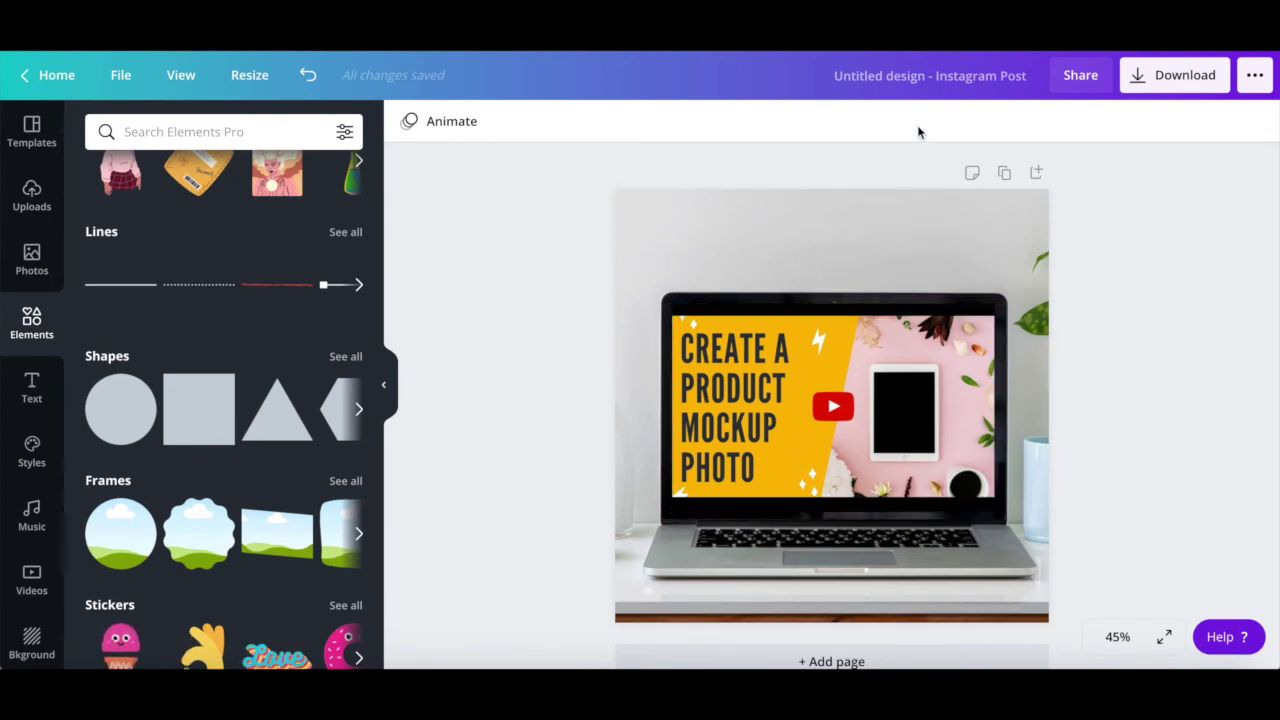
Step: Rename the design 'Product Mockup Photo' and download it as a JPG
{"action": "left_click", "coordinate": [941, 84]}
{"action": "type", "text": "Produc"}
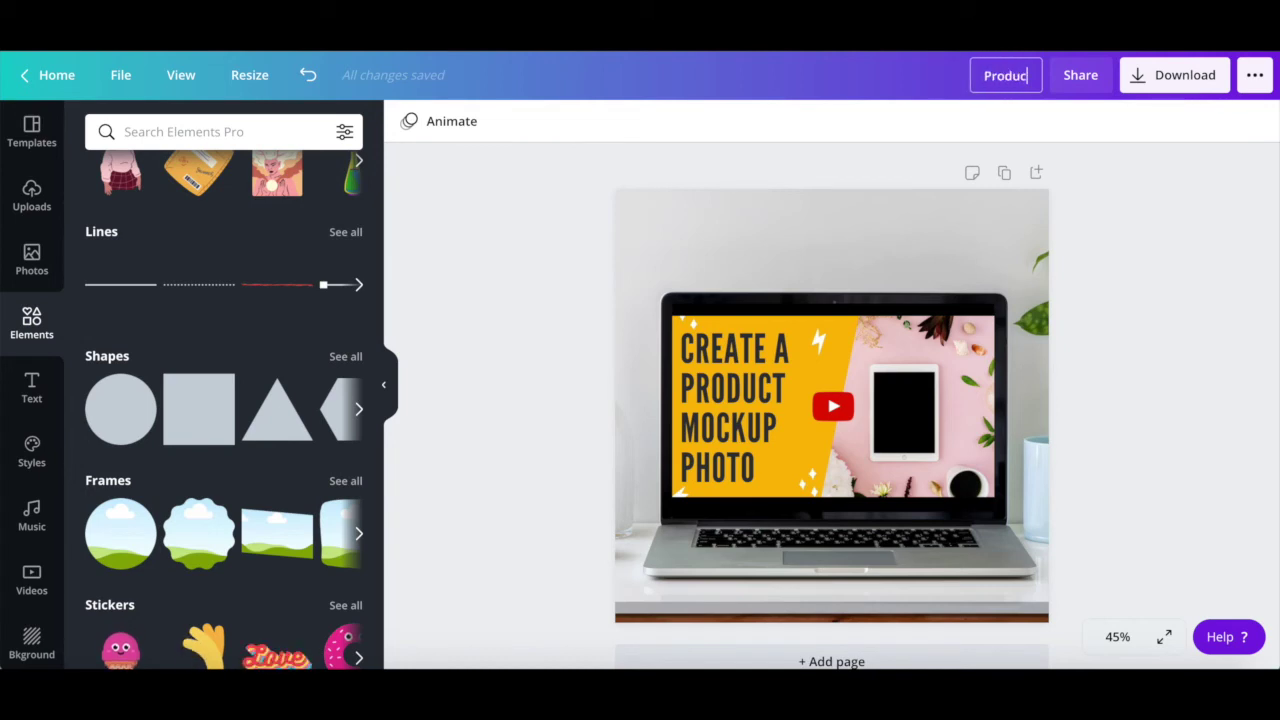
{"action": "type", "text": "t Mockup Photo"}
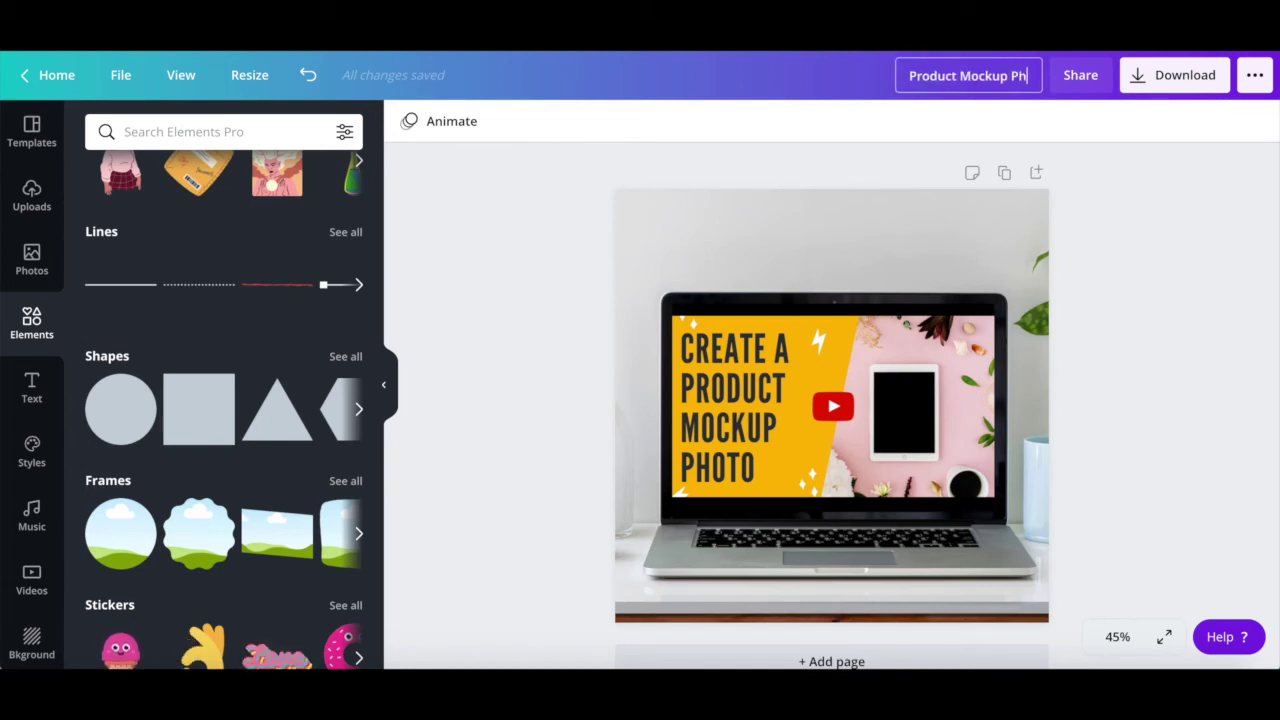
{"action": "left_click", "coordinate": [1185, 88]}
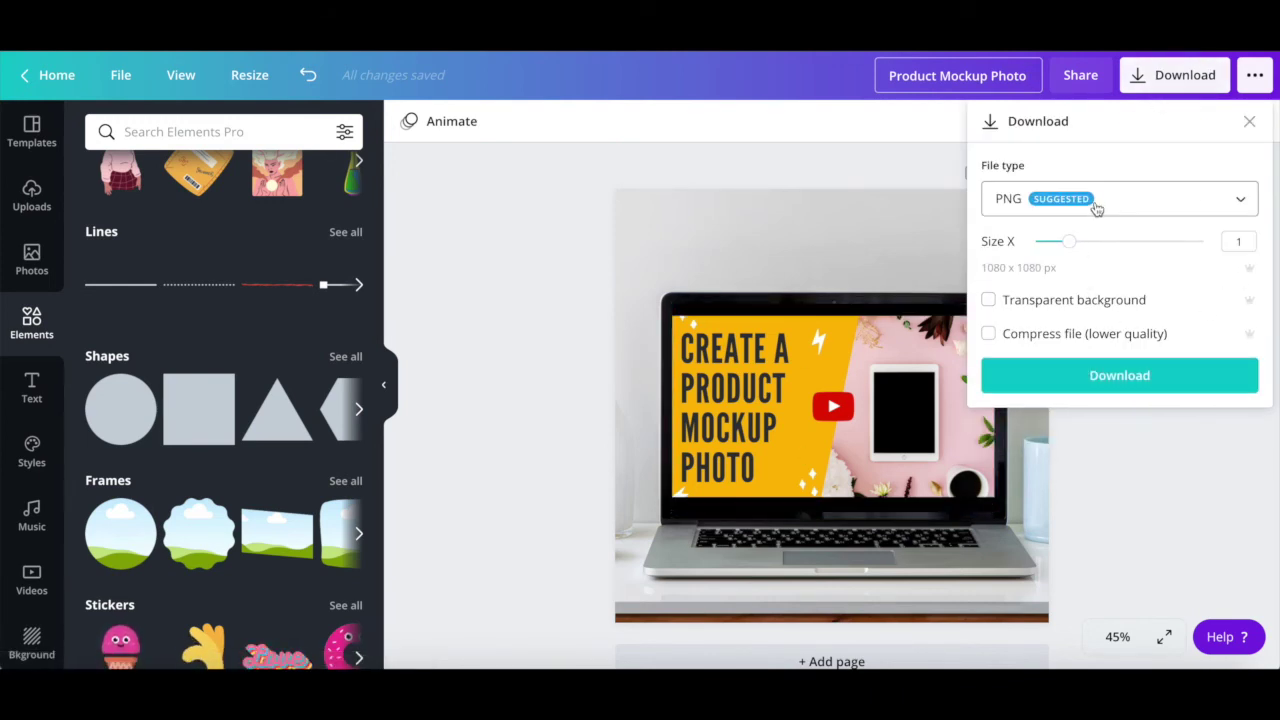
{"action": "left_click", "coordinate": [1097, 207]}
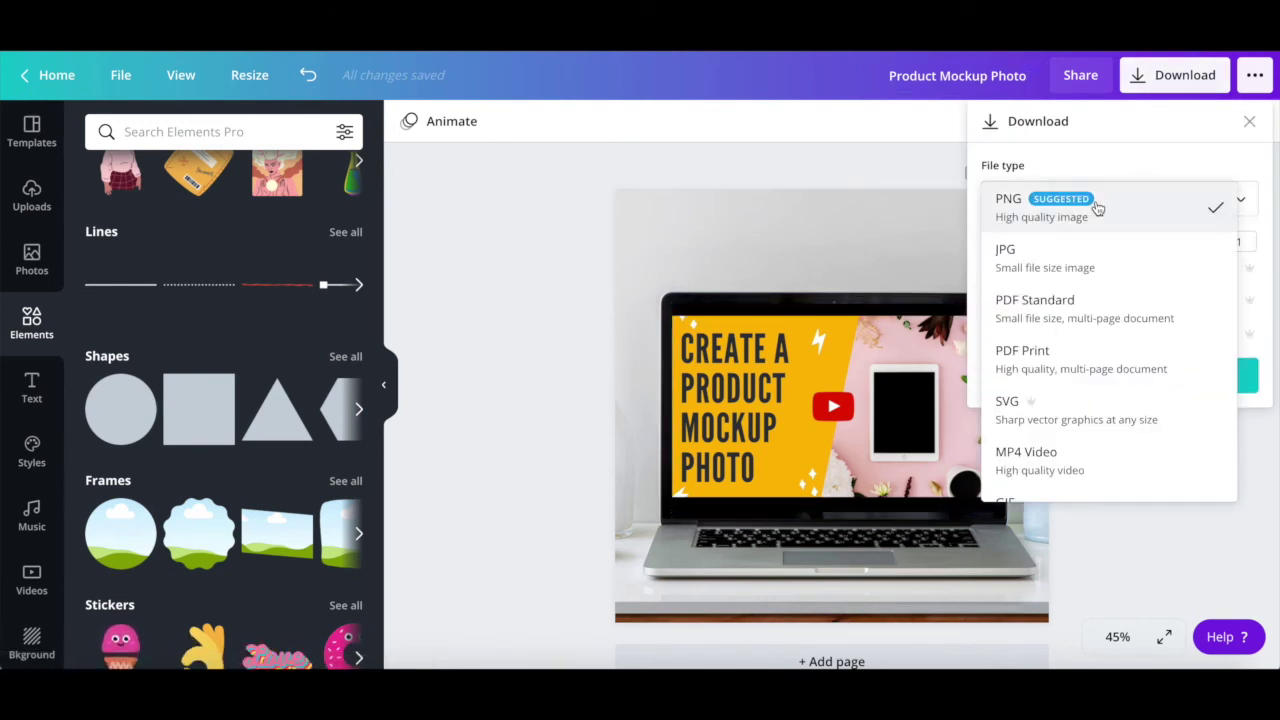
{"action": "left_click", "coordinate": [1081, 262]}
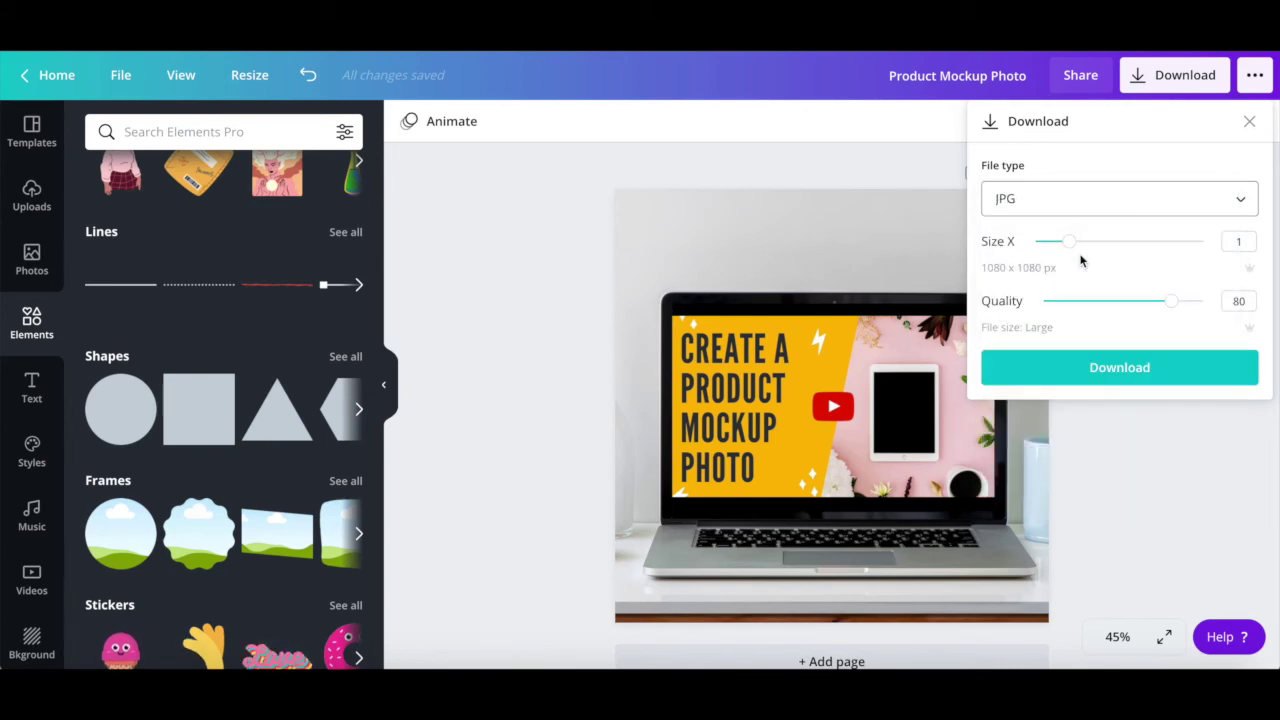
{"action": "left_click", "coordinate": [1080, 369]}
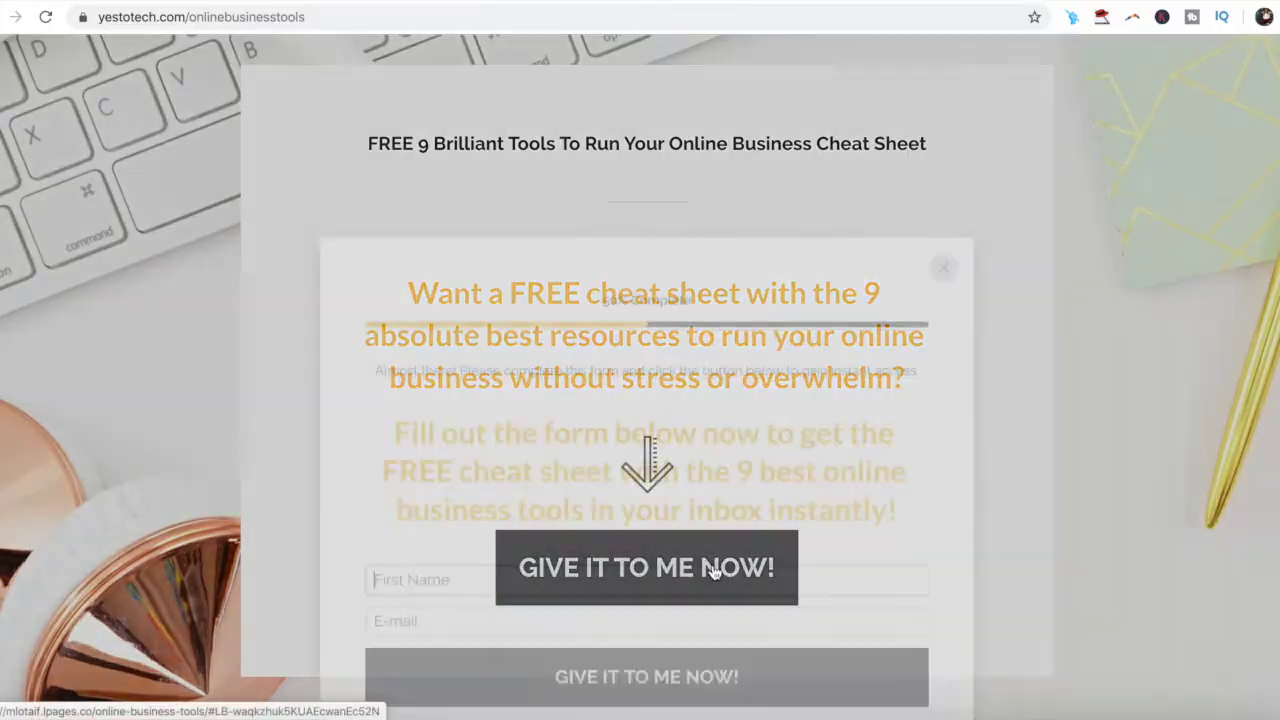
Step: Enter a first name in the cheat-sheet sign-up form and move to the e-mail field
{"action": "left_click", "coordinate": [706, 548]}
{"action": "type", "text": "Ma"}
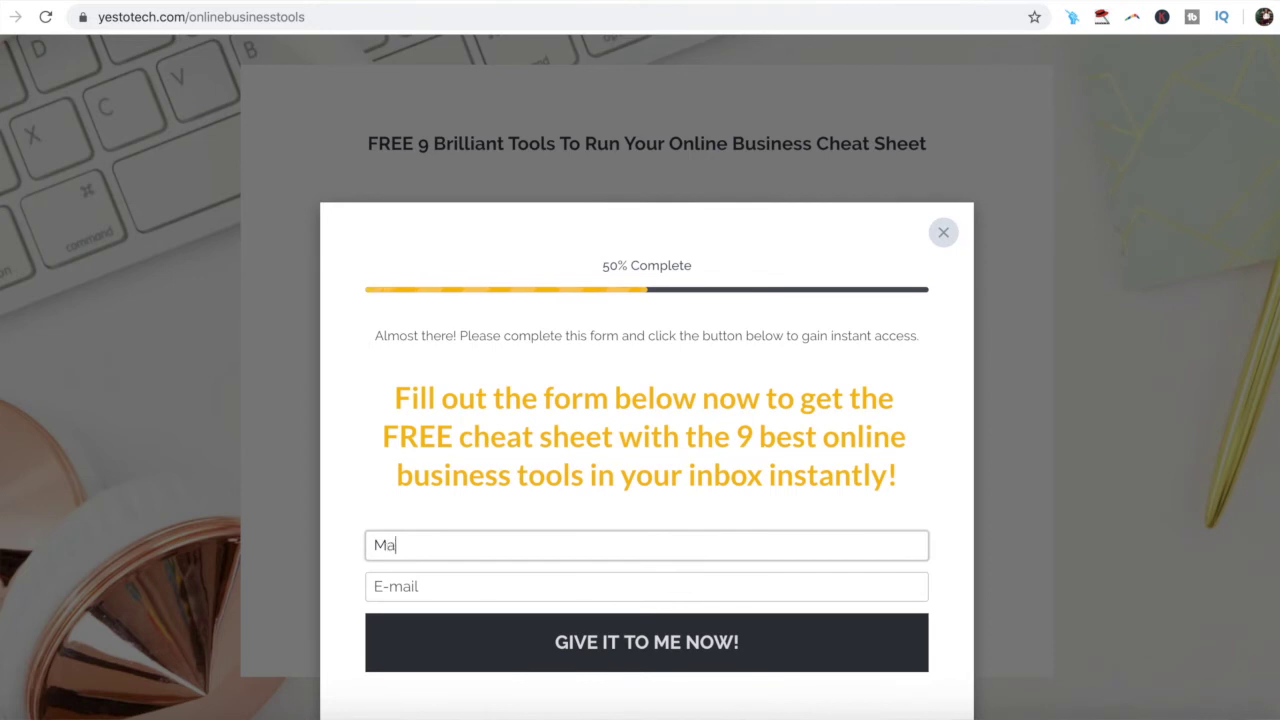
{"action": "type", "text": "rina"}
{"action": "key", "text": "Tab"}
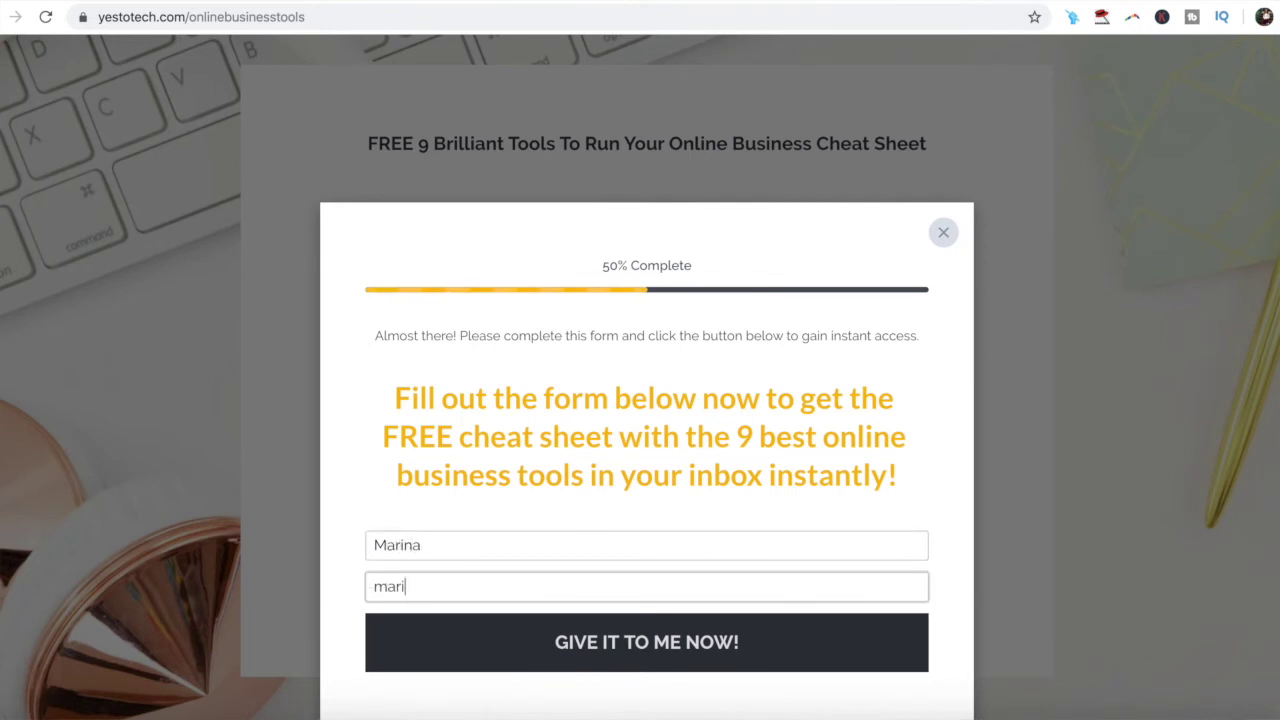